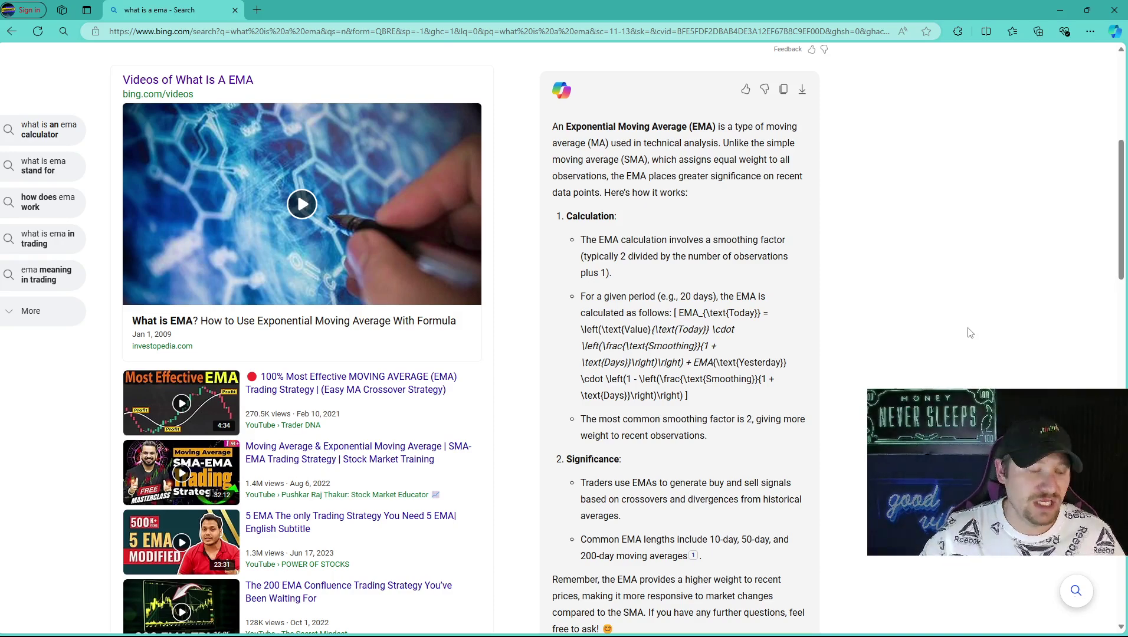
Step: Glance at the moomoo TSLA chart, then return to Bing's 'what is a ema' results
key("super")
left_click(747, 625)
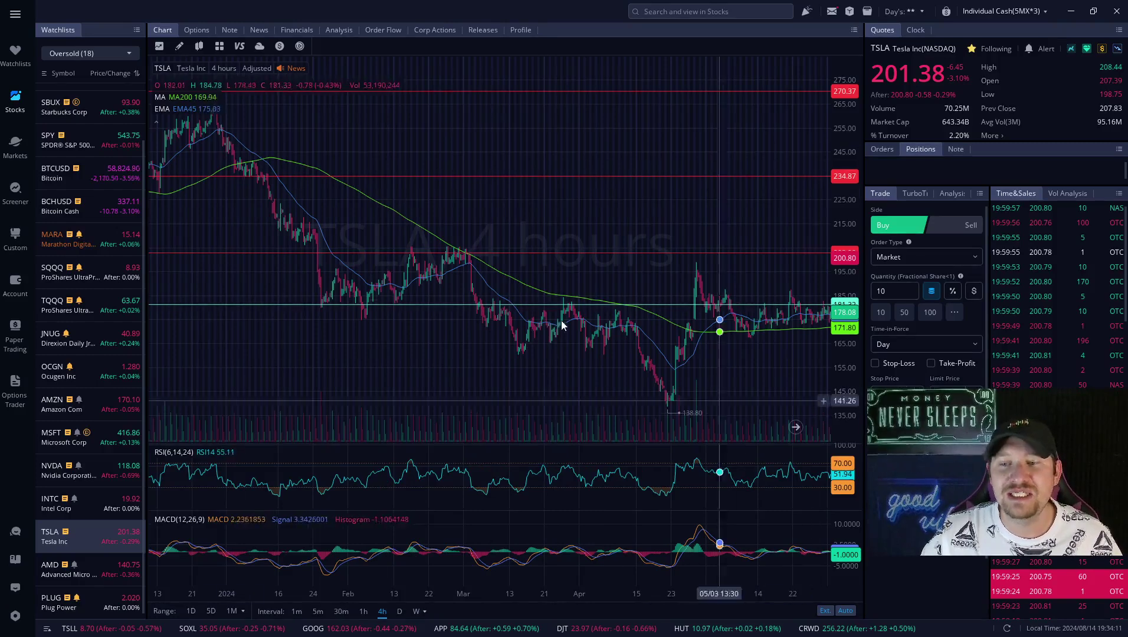
key("super")
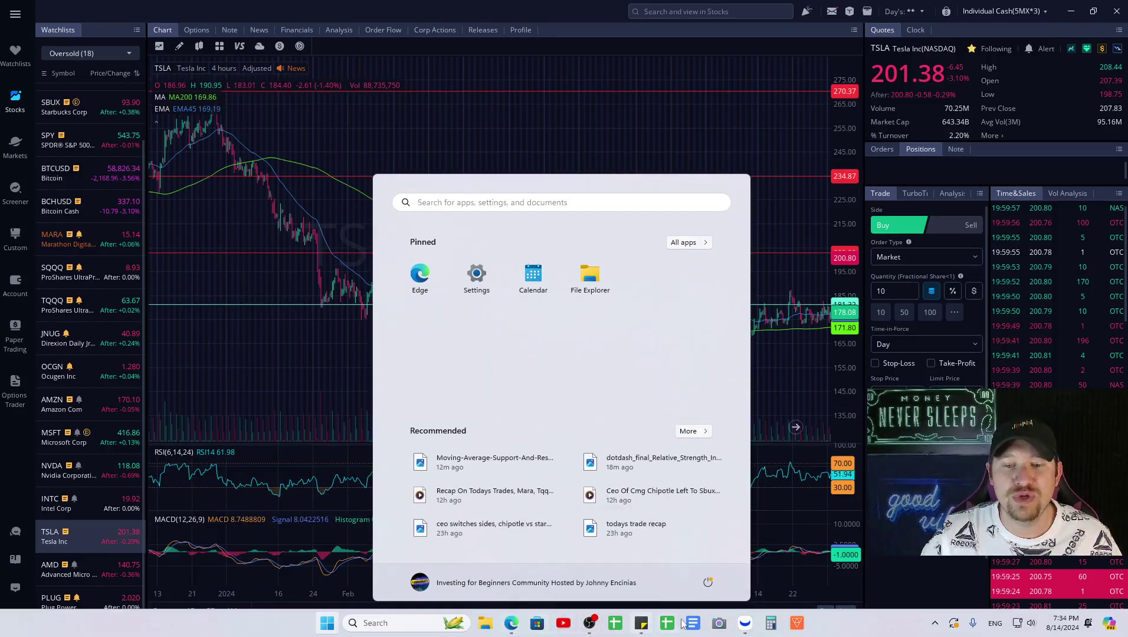
left_click(508, 625)
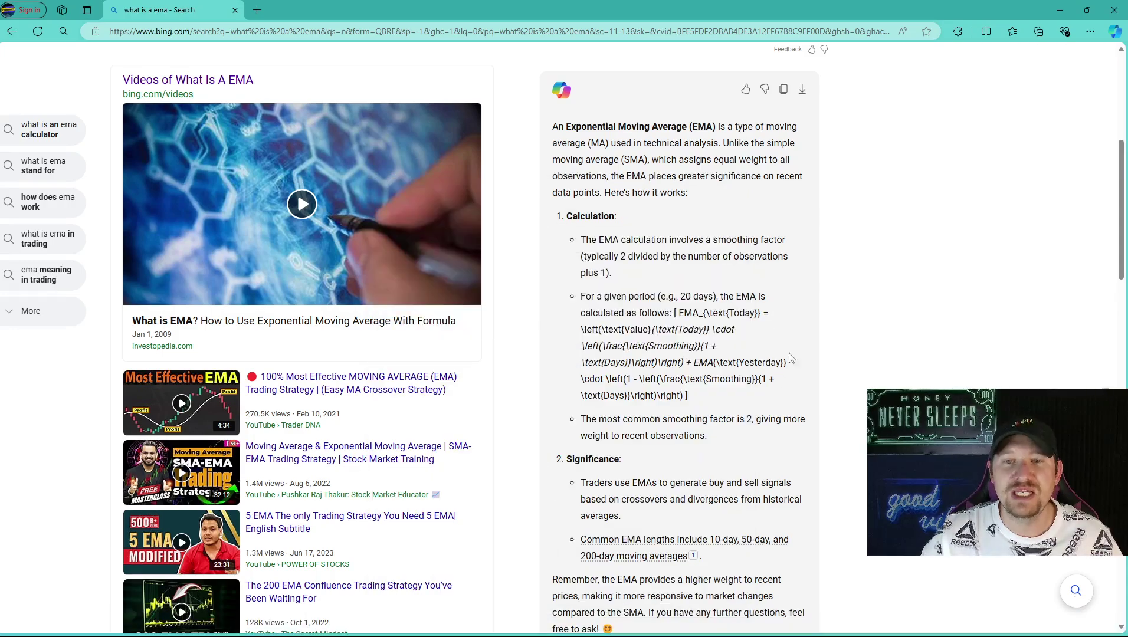
Step: Read further down Bing's EMA explanation, then switch back to the moomoo TSLA 4-hour chart
scroll(894, 328, "down", 4)
scroll(882, 326, "down", 1)
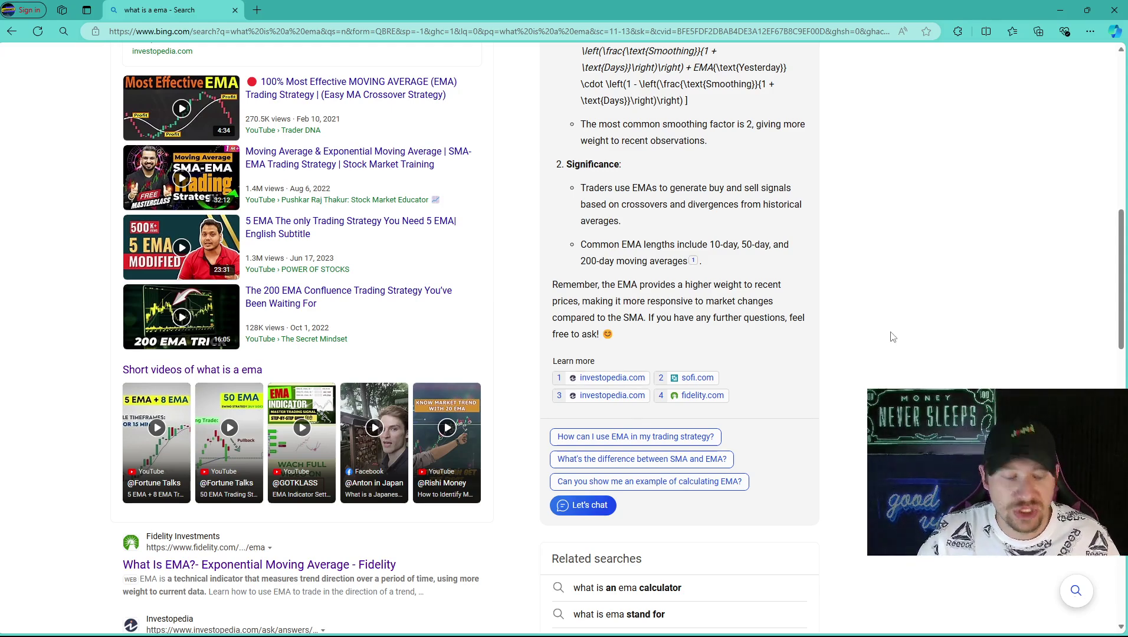
key("super")
left_click(746, 625)
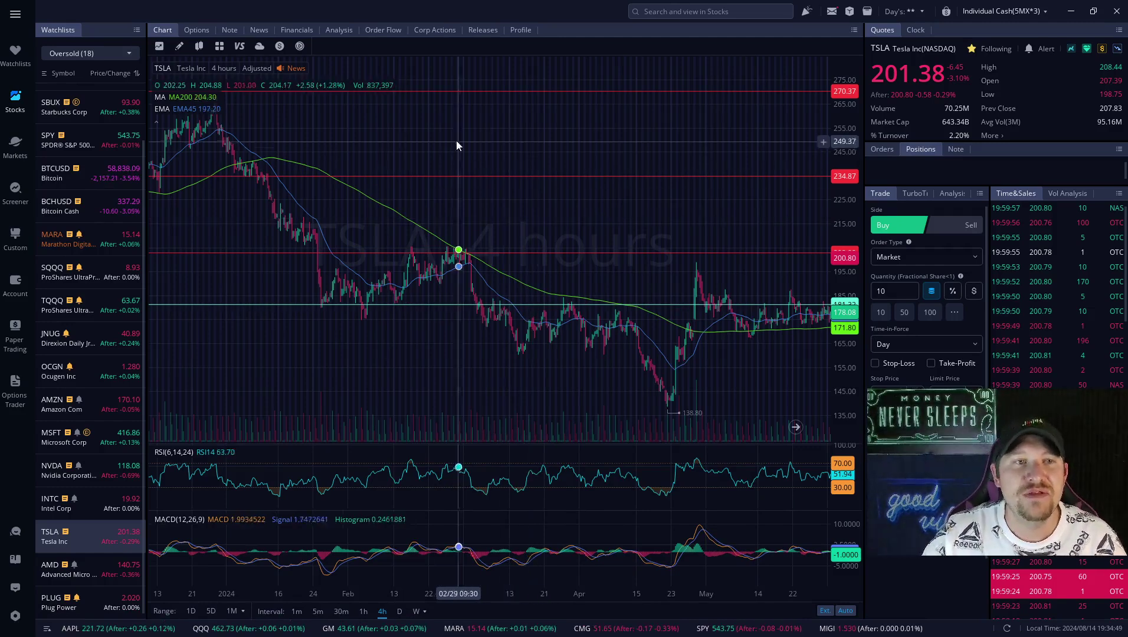
Step: Pan the TSLA 4-hour chart back in time to roughly August through mid-January
left_click_drag(527, 143, 645, 146)
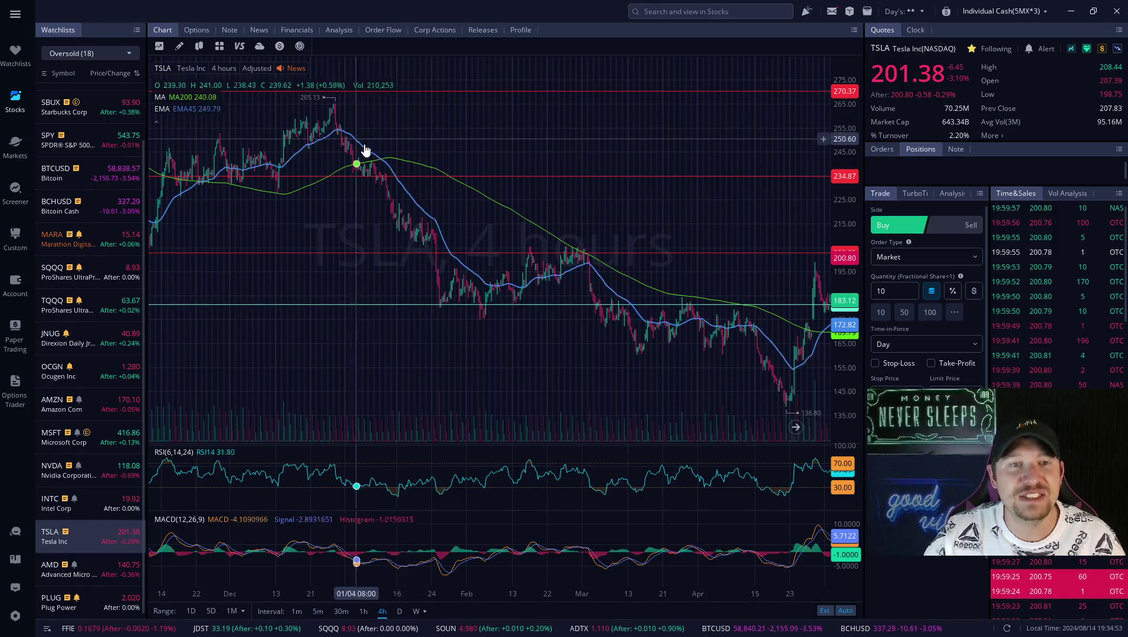
left_click_drag(322, 219, 607, 178)
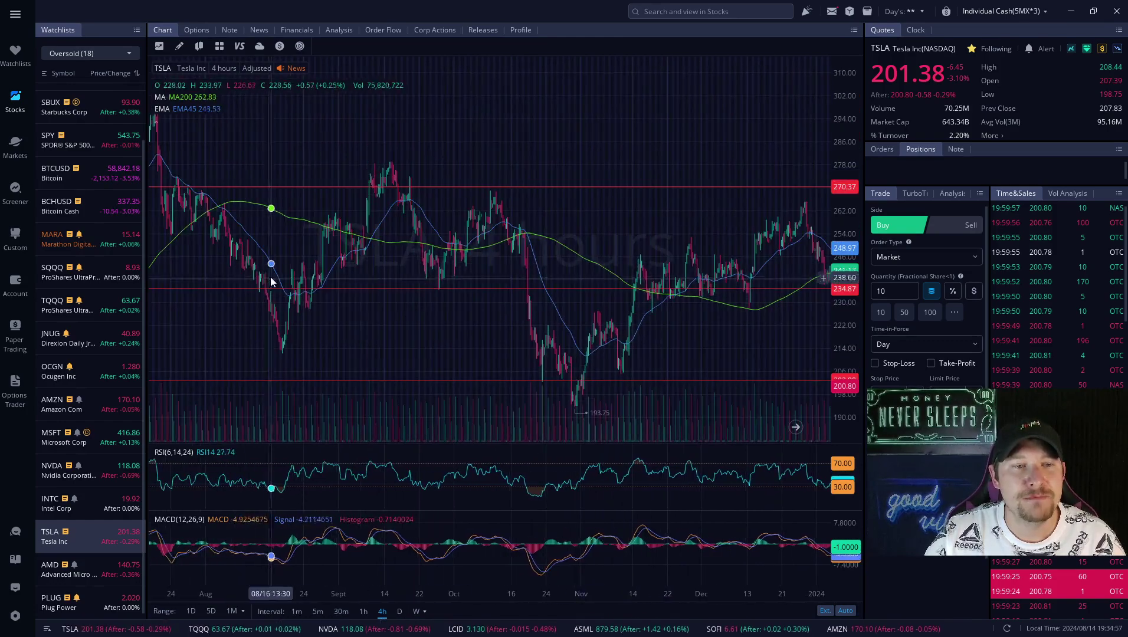
left_click_drag(352, 144, 310, 134)
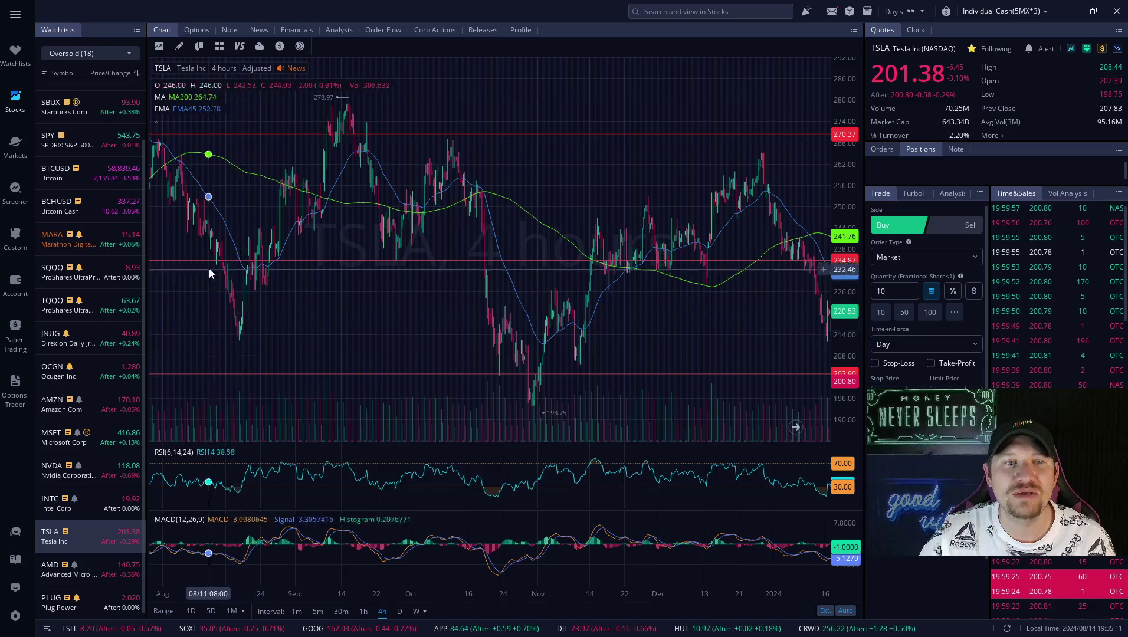
Step: In the EMA Style settings, turn on the 5-period EMA and hide the 20-period EMA
left_click(191, 110)
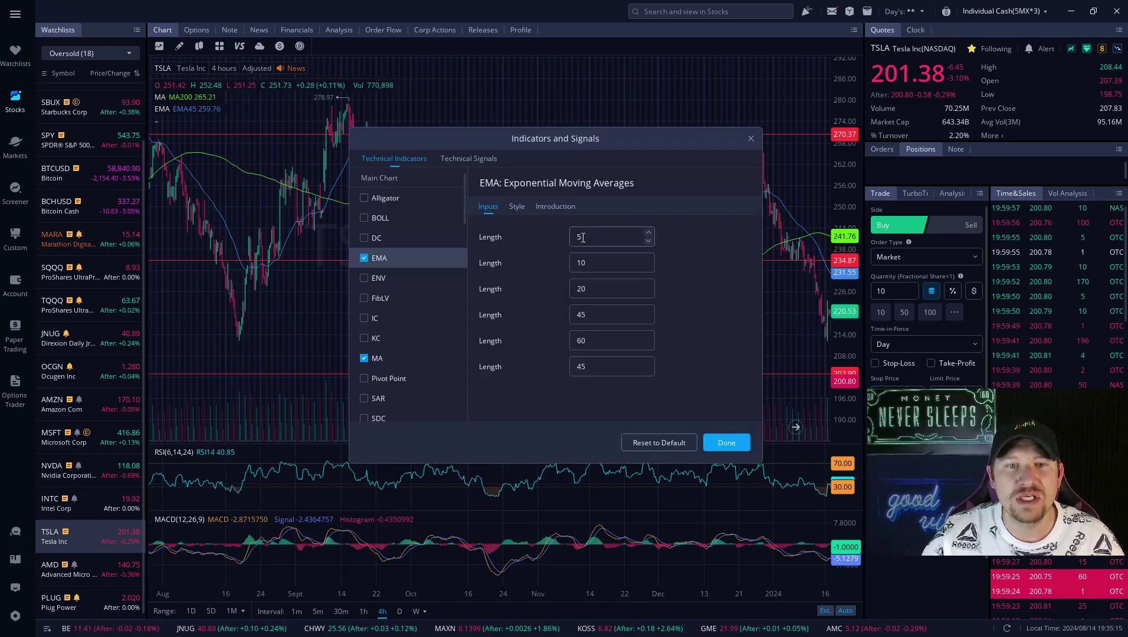
left_click(517, 207)
left_click(484, 237)
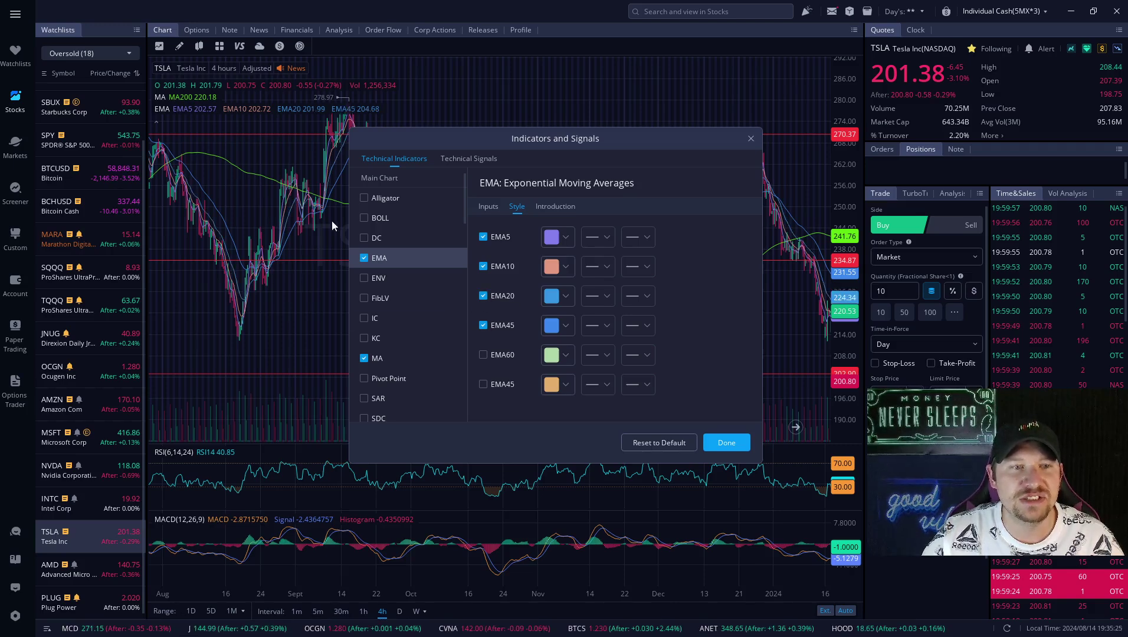
left_click(483, 297)
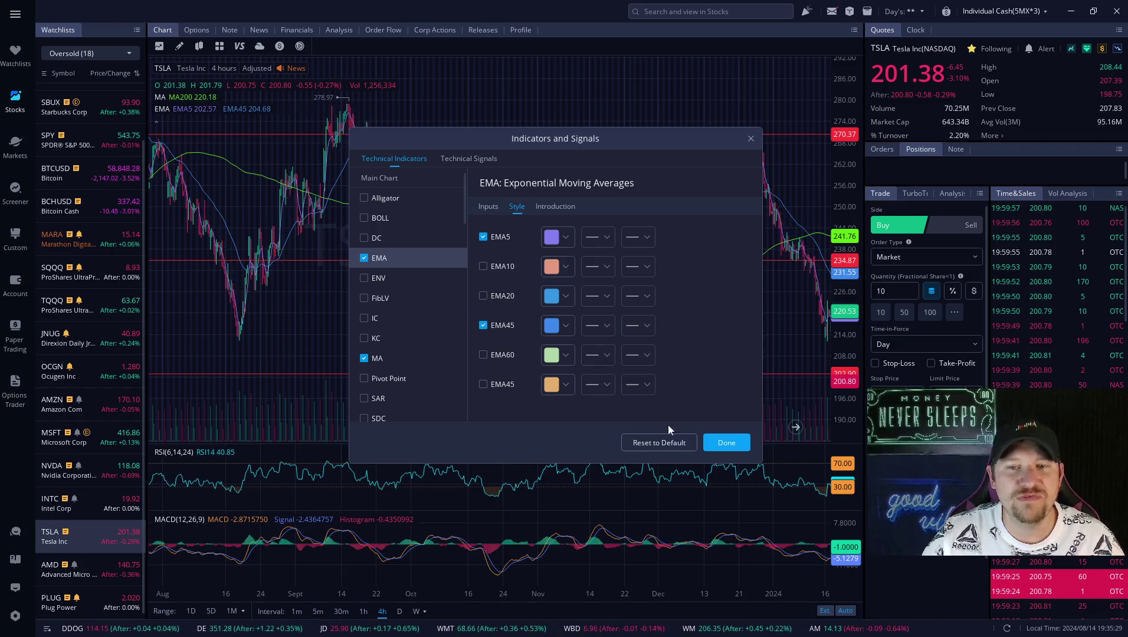
left_click(726, 442)
scroll(375, 305, "up", 4)
left_click_drag(284, 299, 481, 309)
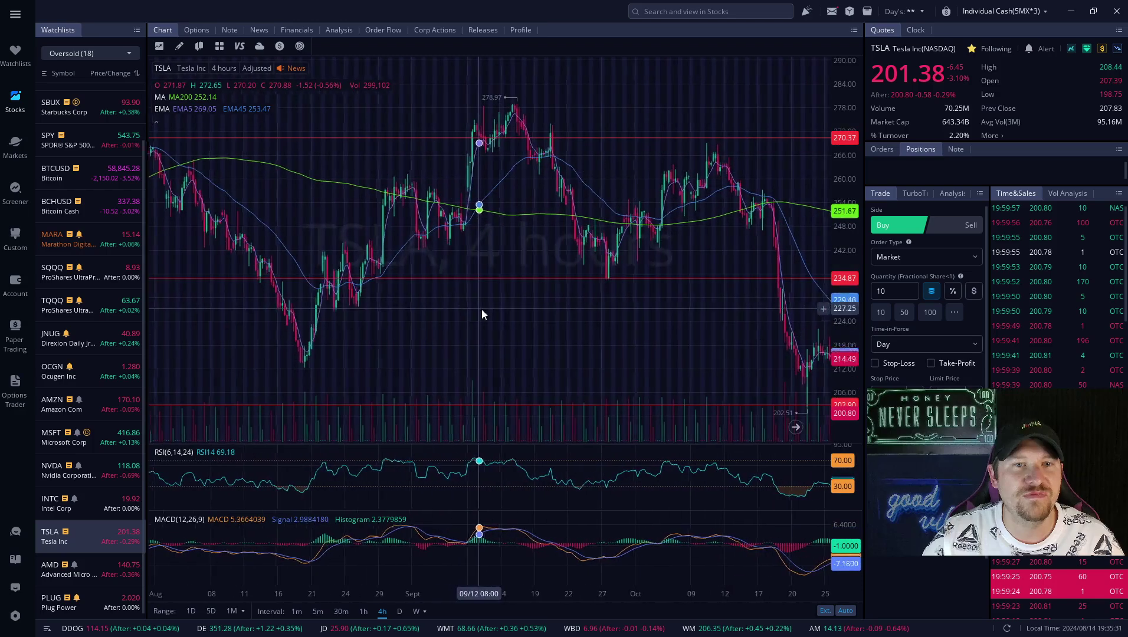
Step: Zoom the TSLA chart into mid-August through early October around the EMA legend
scroll(434, 316, "up", 3)
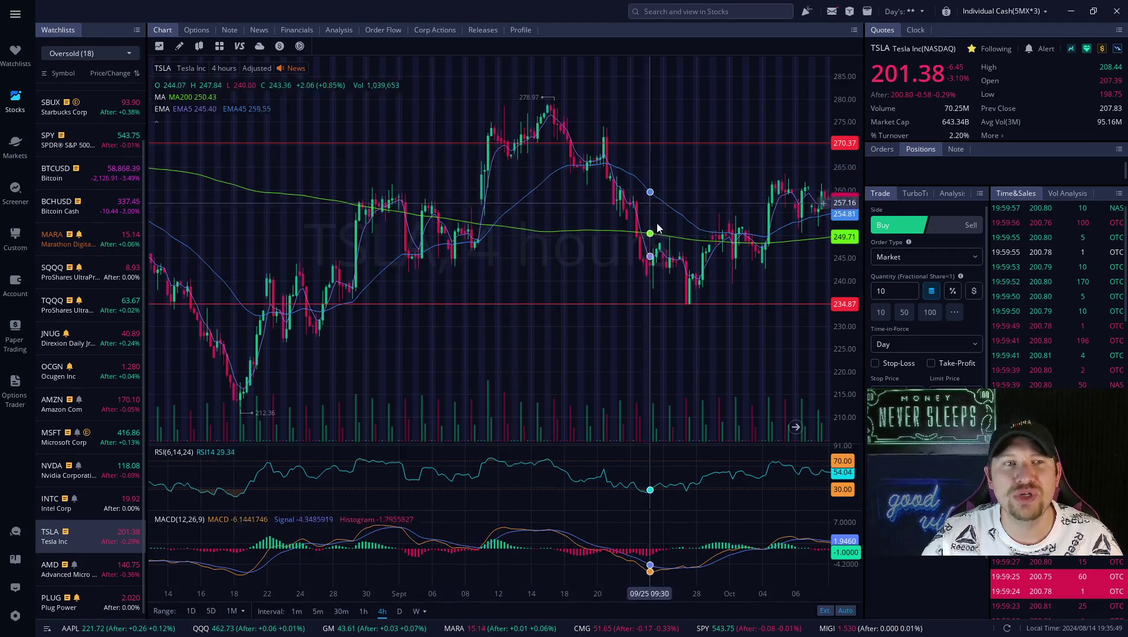
mouse_move(213, 114)
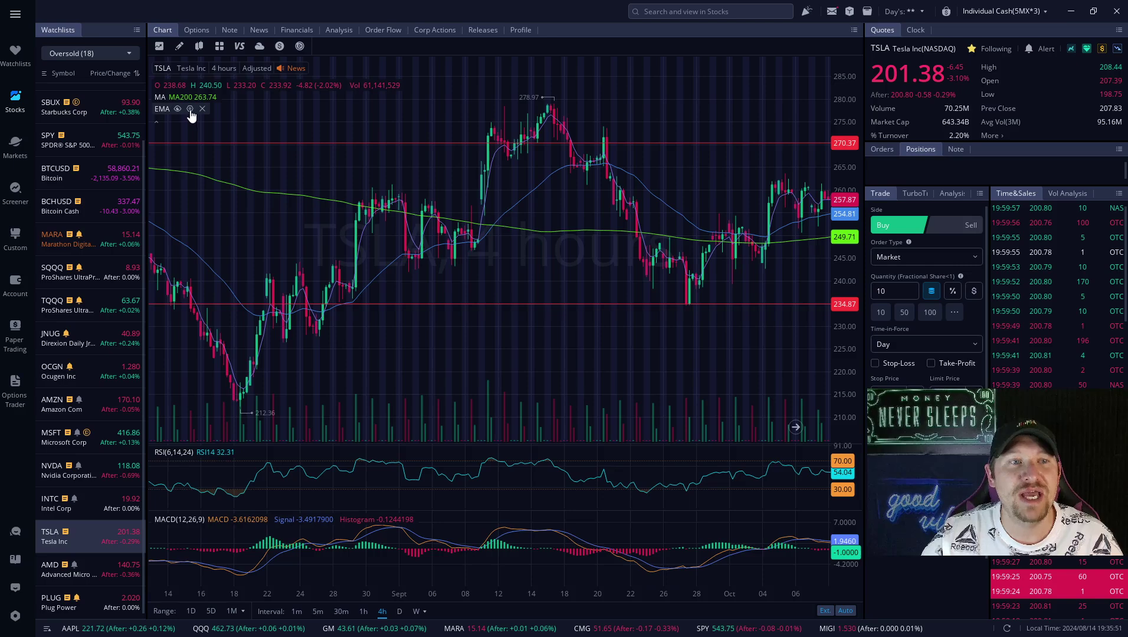
Step: Uncheck EMA5 in the EMA Style settings so only the 45 EMA remains
left_click(190, 110)
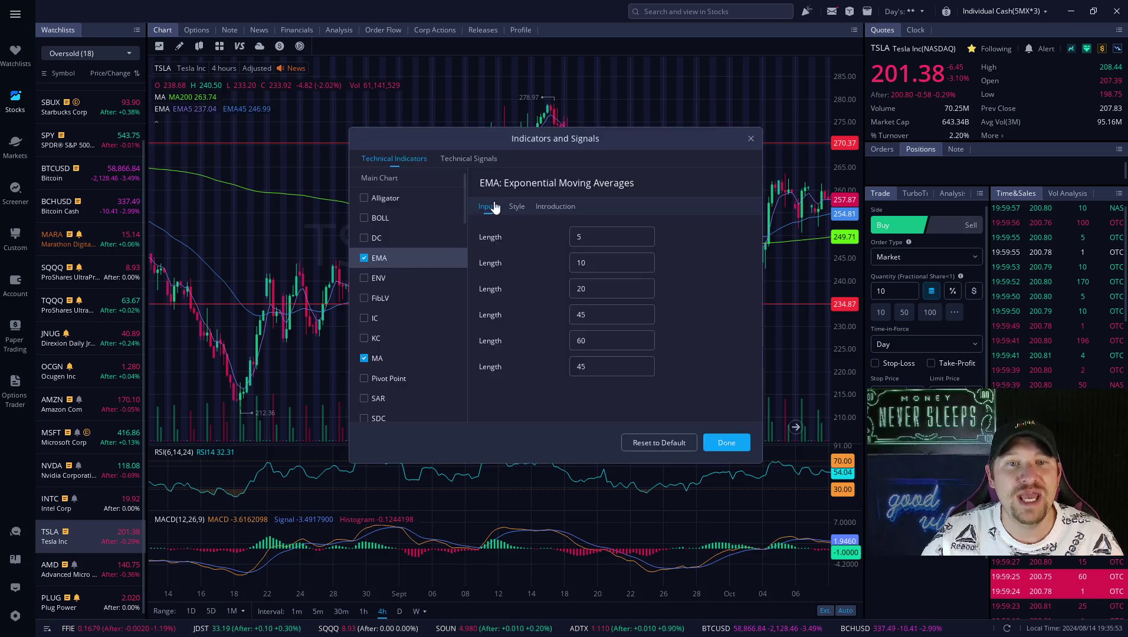
left_click(518, 206)
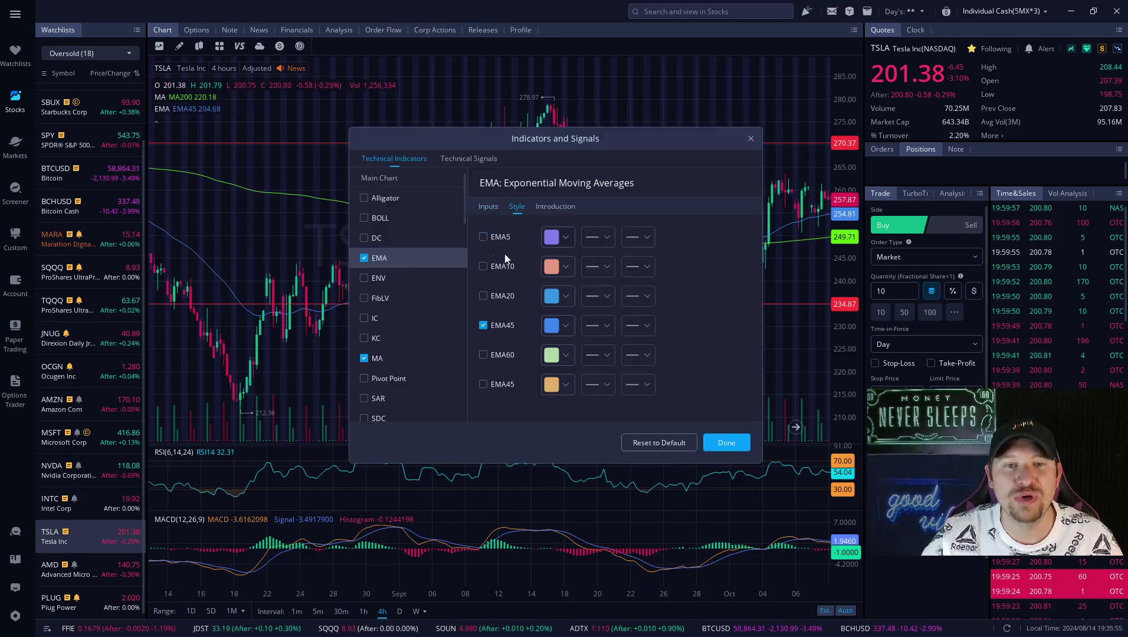
left_click(725, 443)
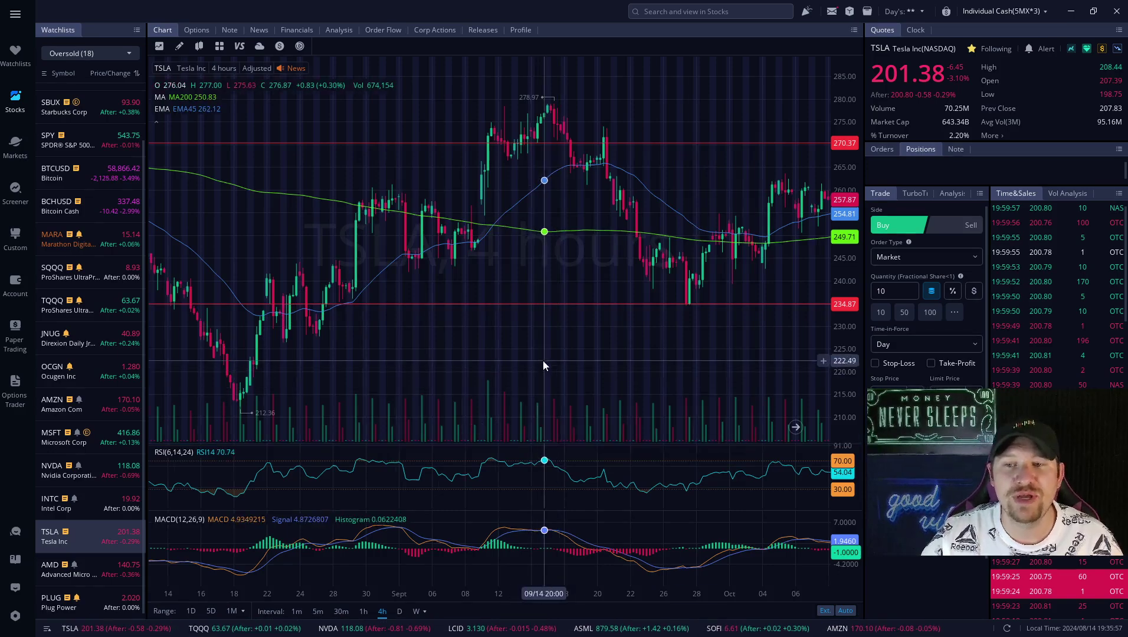
Step: Reframe the chart on late July to early October and add a horizontal price line at 221.26
left_click_drag(543, 360, 610, 370)
scroll(608, 365, "down", 5)
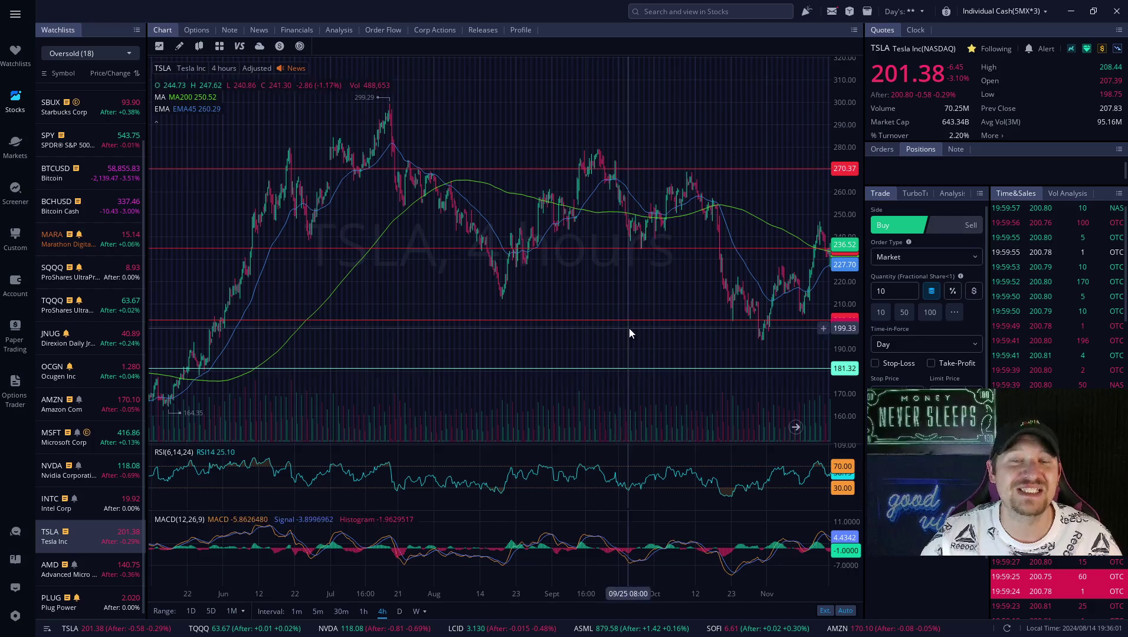
scroll(611, 298, "up", 3)
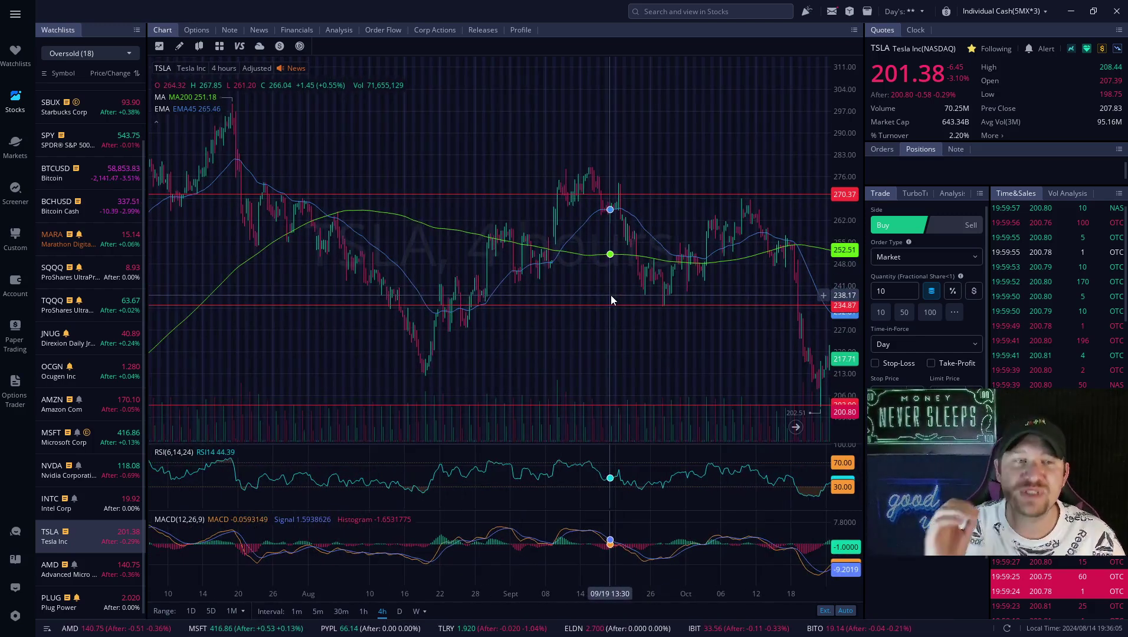
scroll(541, 344, "up", 3)
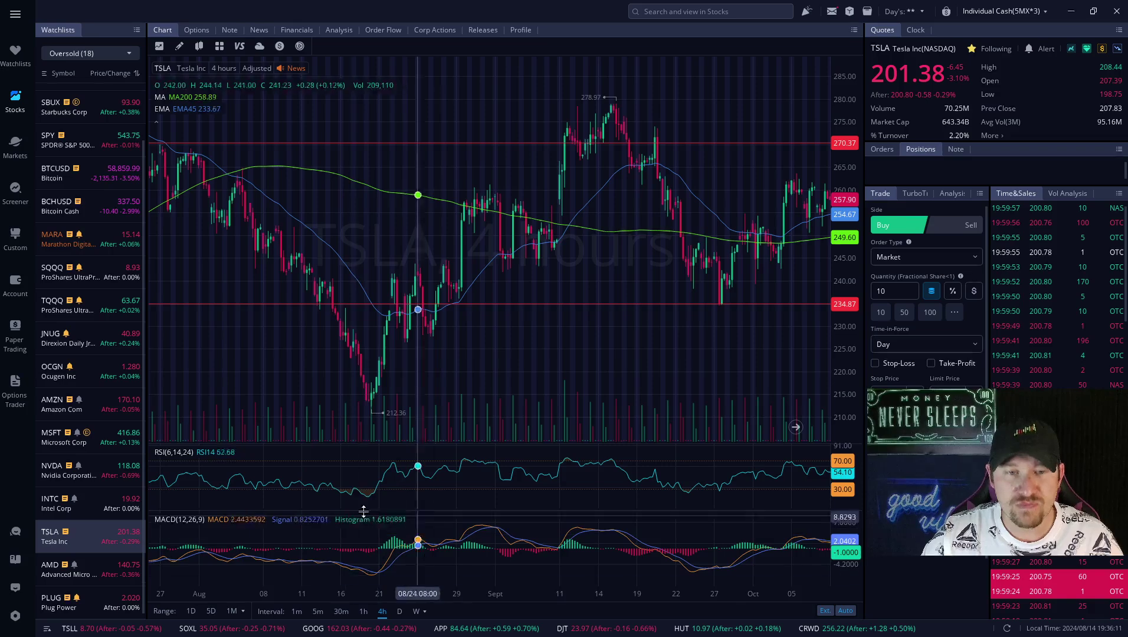
left_click(489, 367)
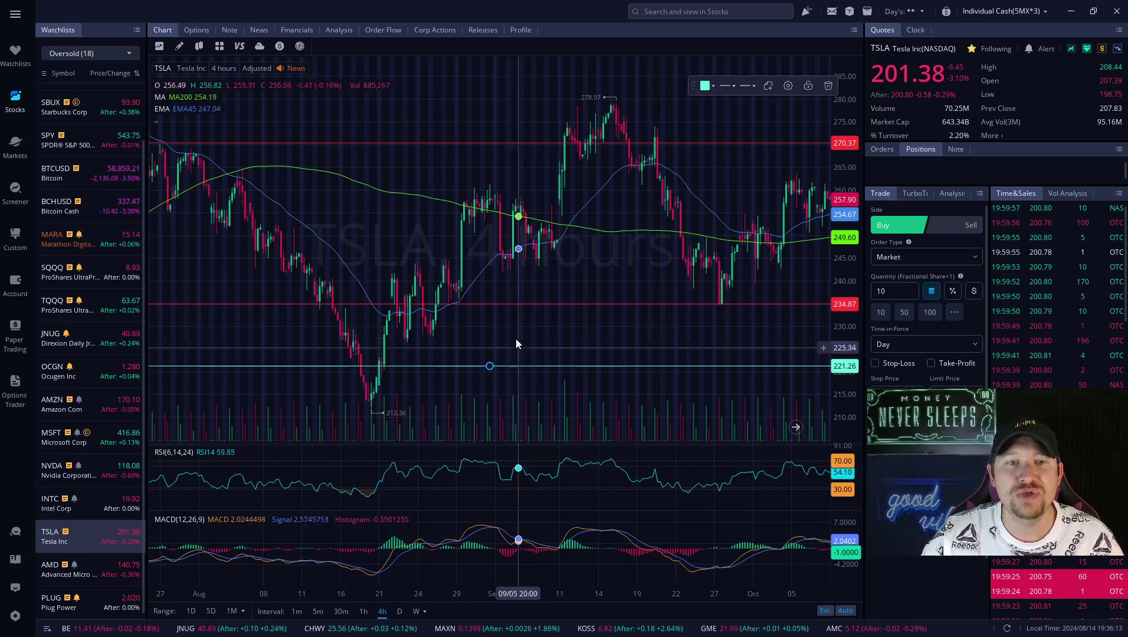
Step: Remove the accidental 221.26 line and bring late August through September into view
right_click(542, 328)
left_click(559, 399)
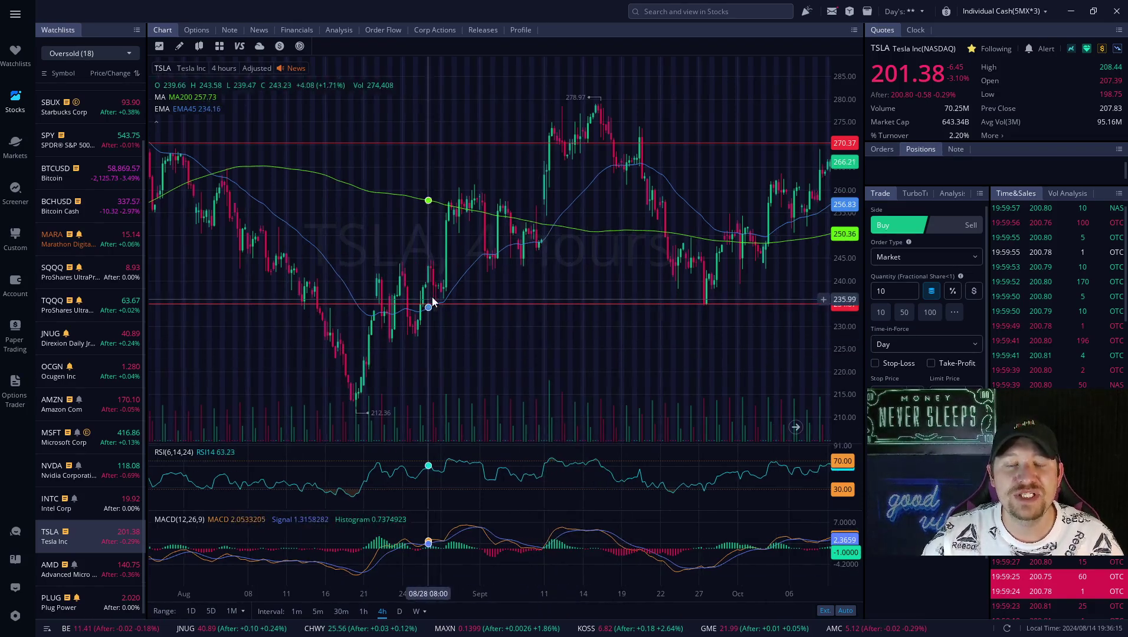
scroll(472, 288, "up", 3)
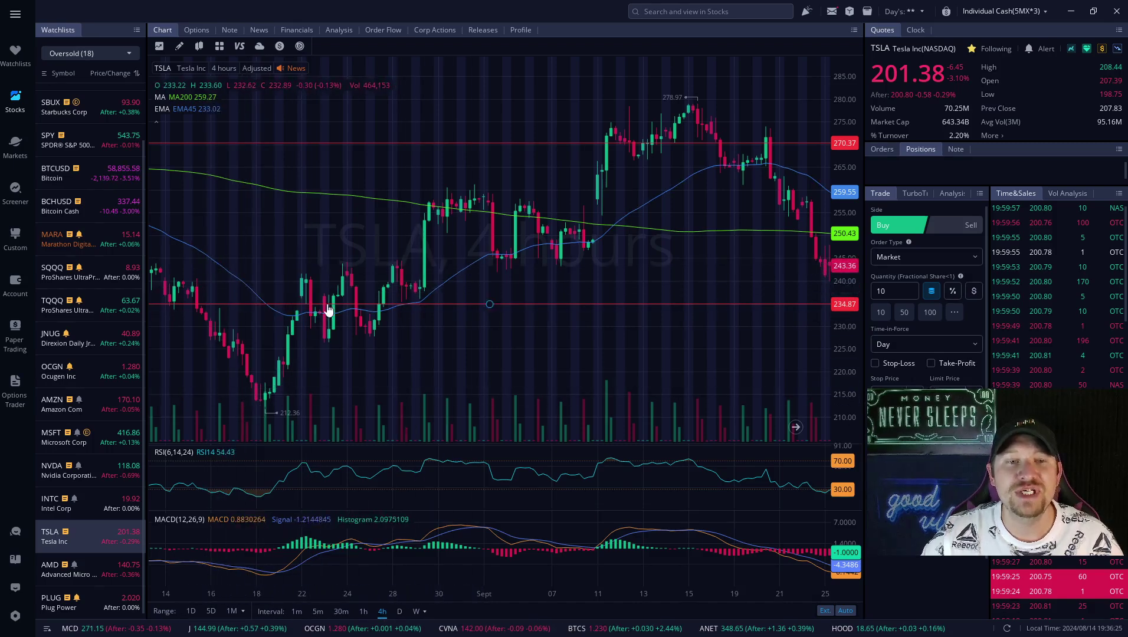
scroll(324, 303, "down", 2)
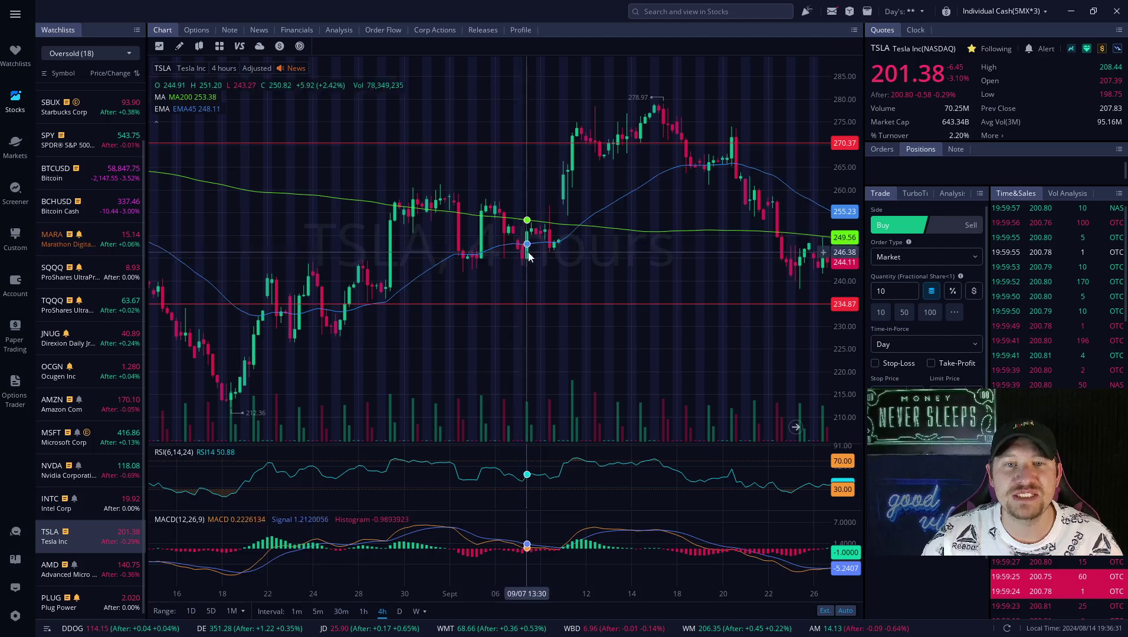
scroll(516, 257, "down", 3)
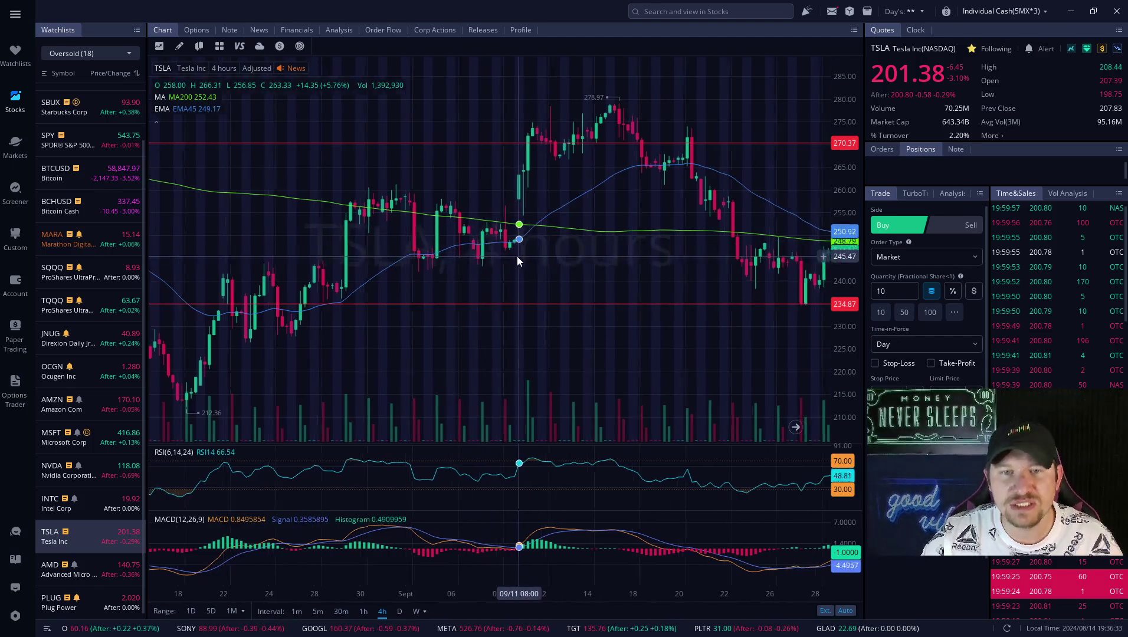
scroll(515, 255, "down", 3)
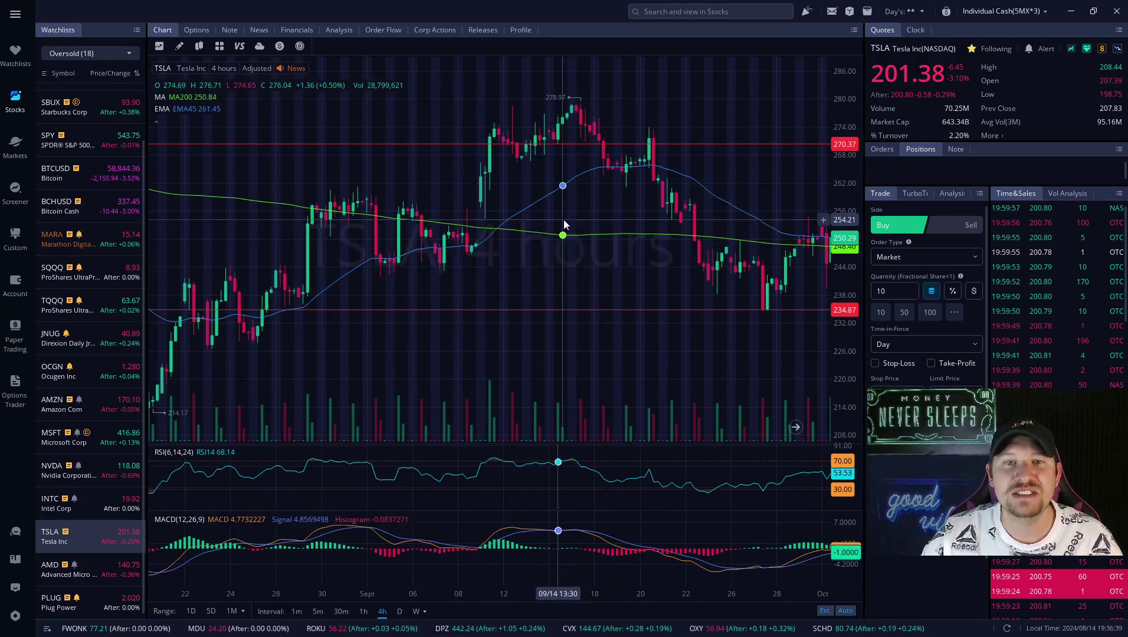
scroll(413, 254, "down", 3)
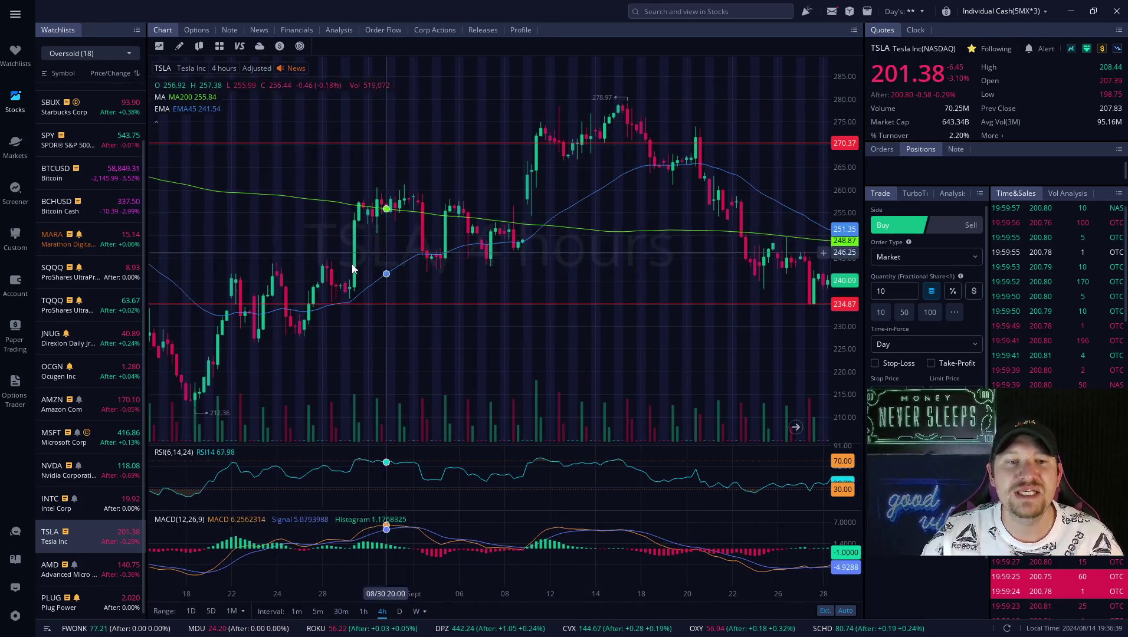
Step: Draw a trendline from the late-August low to the September high, then delete it
left_click(179, 46)
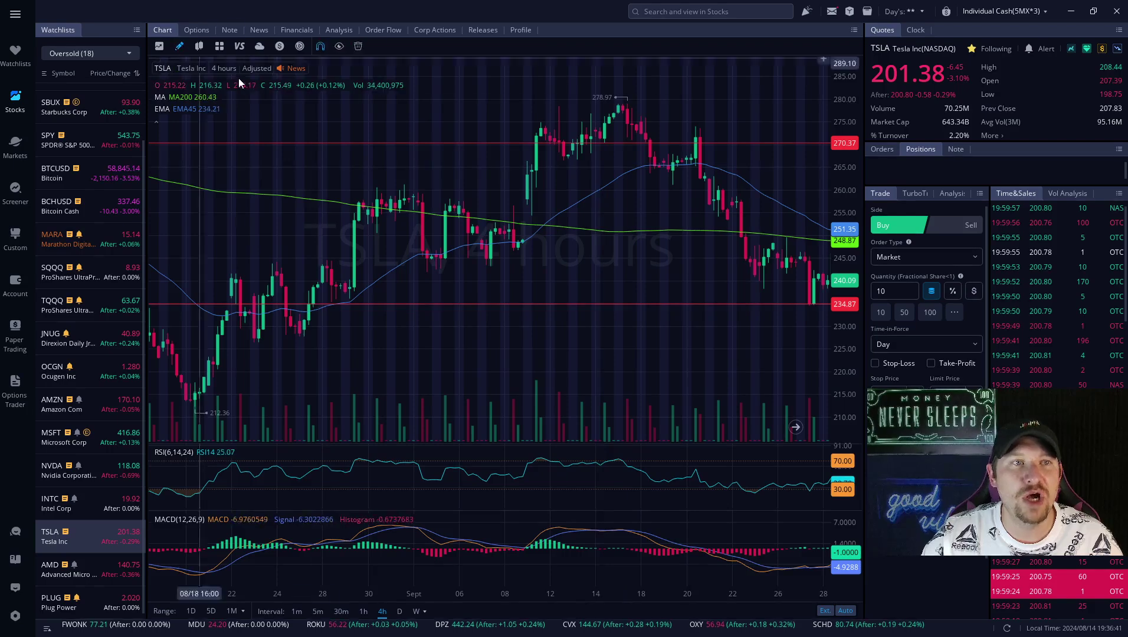
left_click(236, 352)
left_click(750, 118)
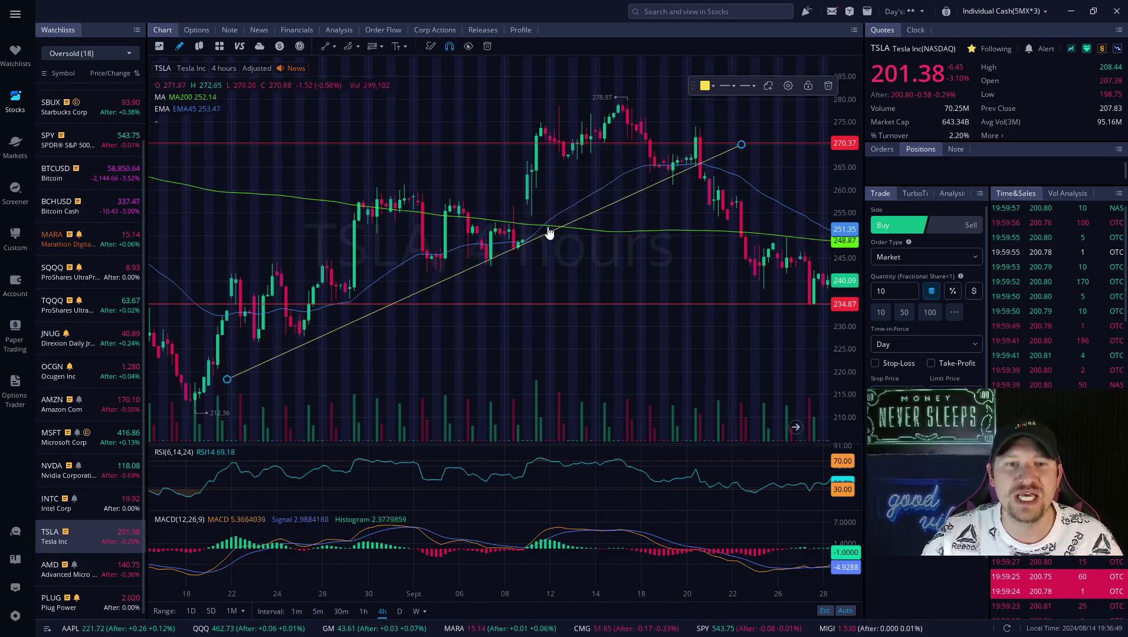
key("Delete")
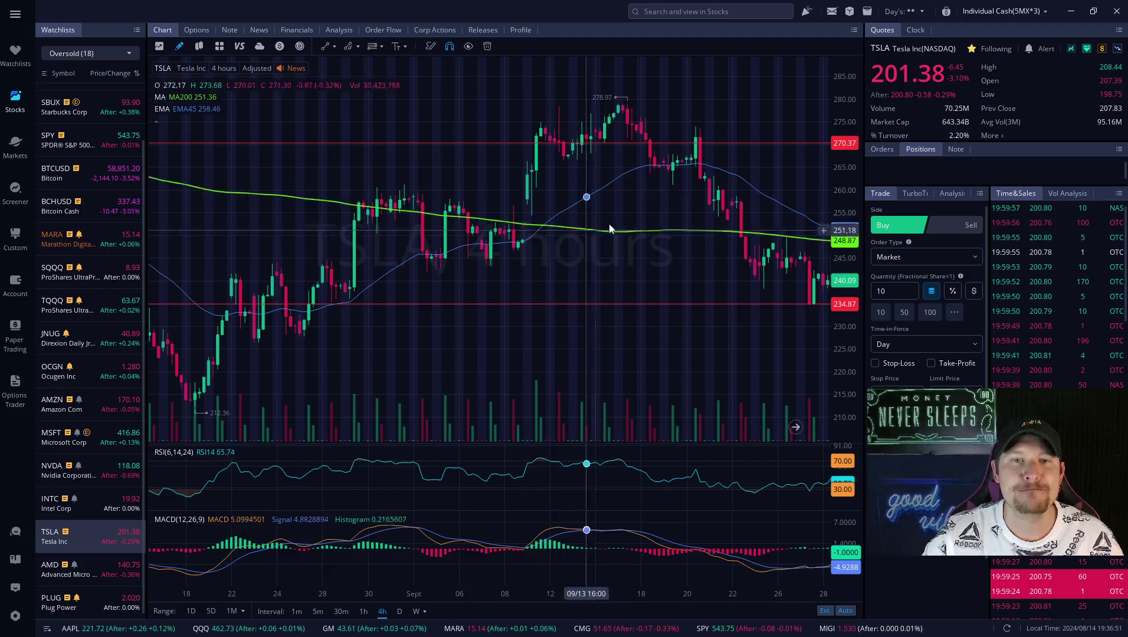
Step: Pan forward through September to mid-October, where EMA45 drops below the MA200
scroll(590, 227, "right", 1)
scroll(584, 186, "right", 2)
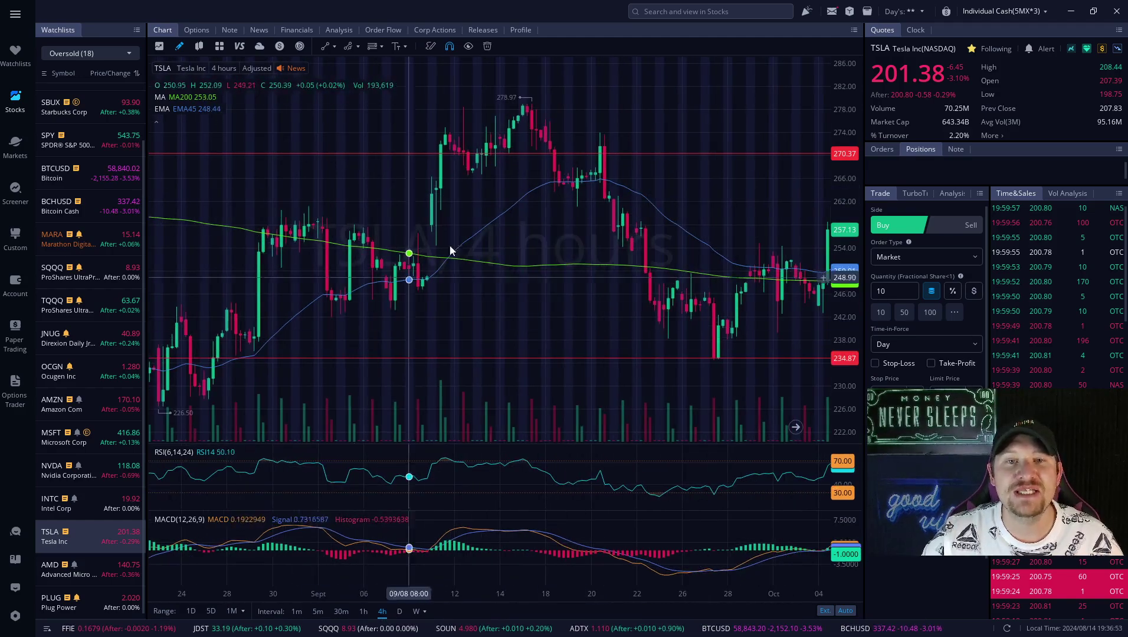
mouse_move(183, 125)
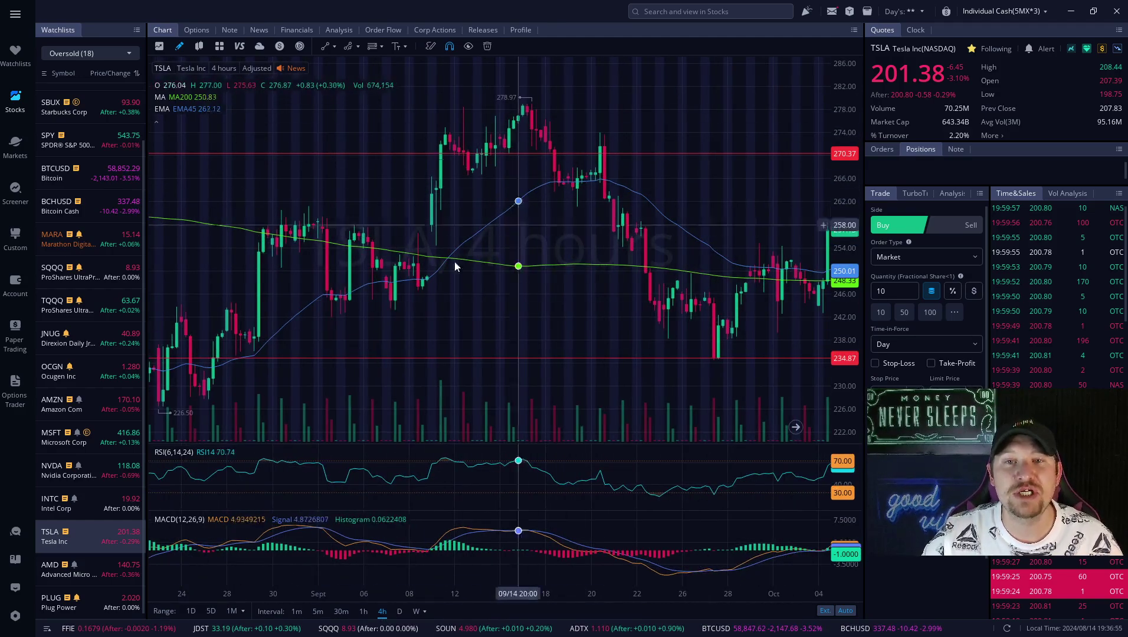
scroll(588, 205, "right", 3)
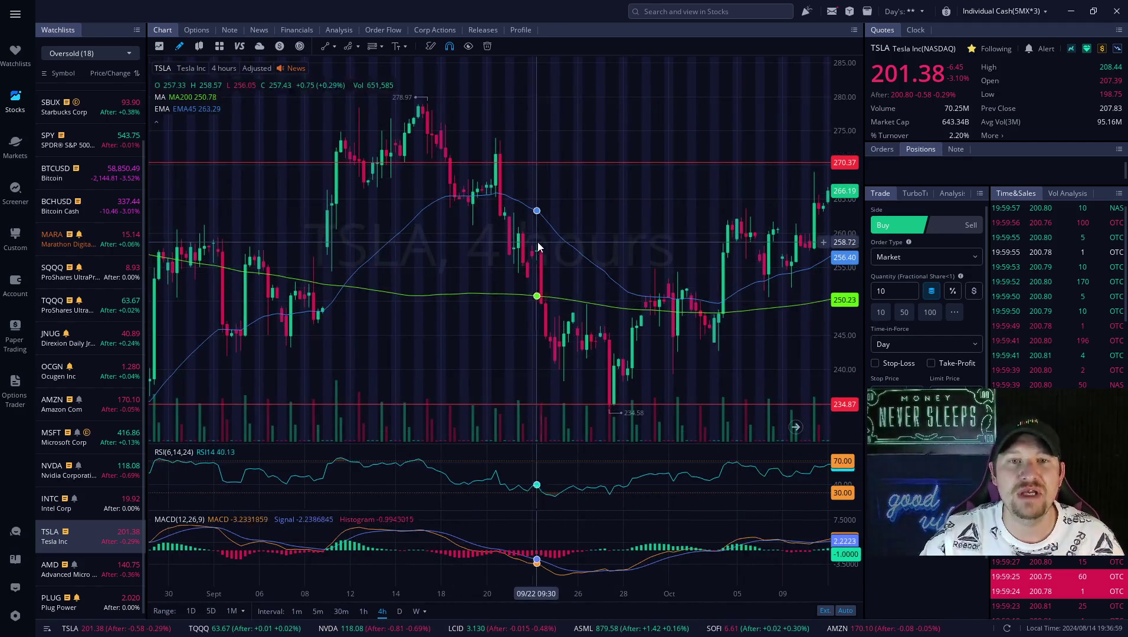
scroll(537, 241, "right", 3)
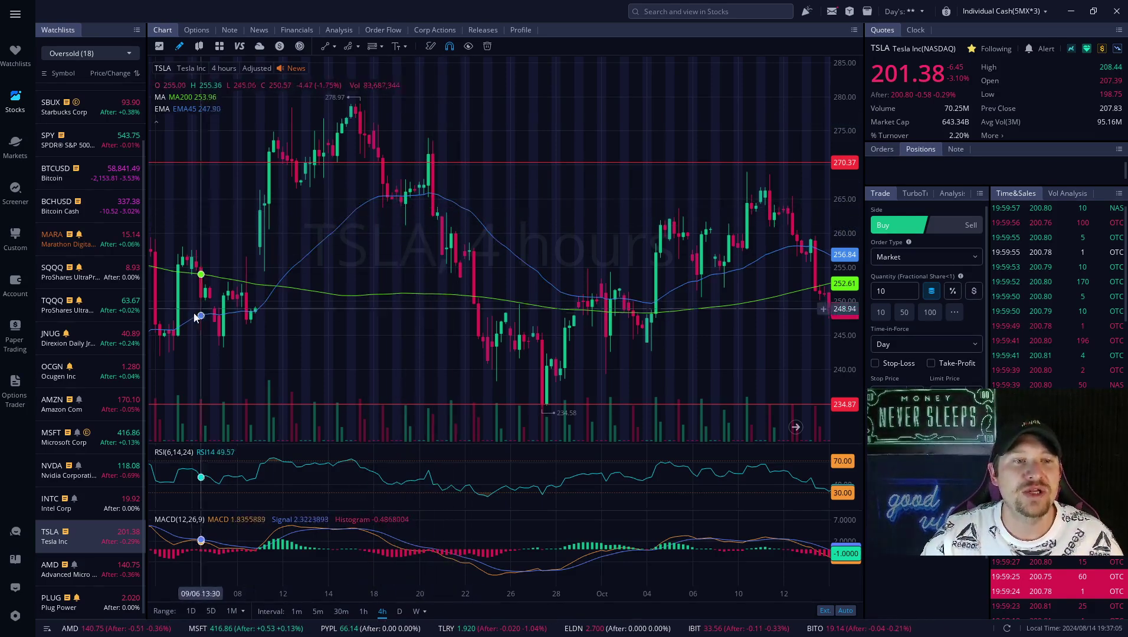
scroll(402, 201, "left", 3)
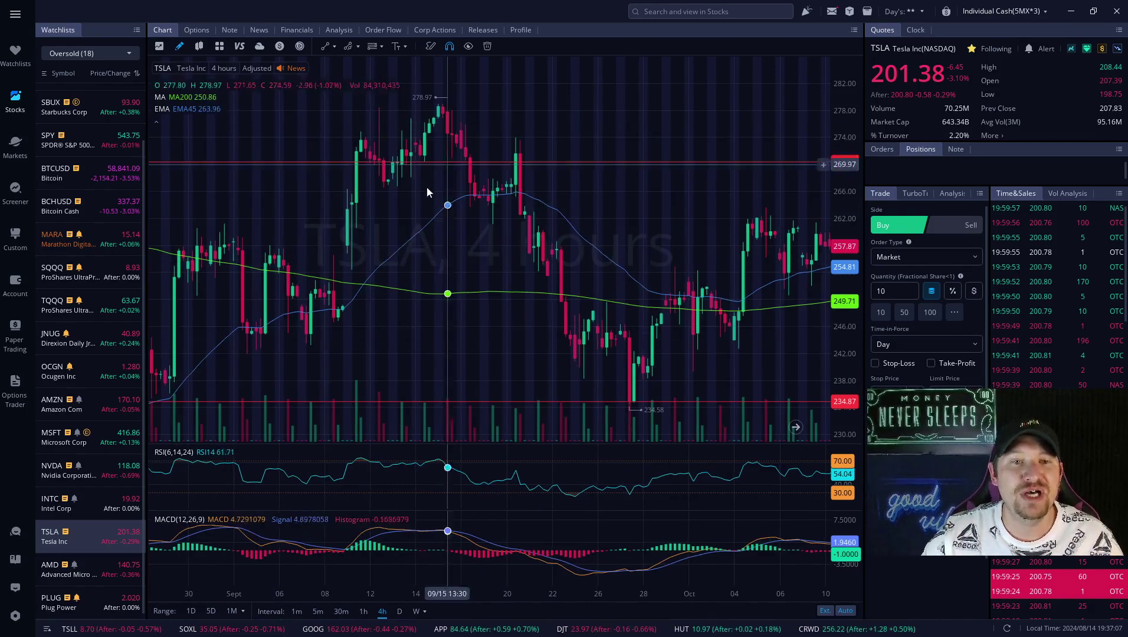
scroll(389, 224, "right", 2)
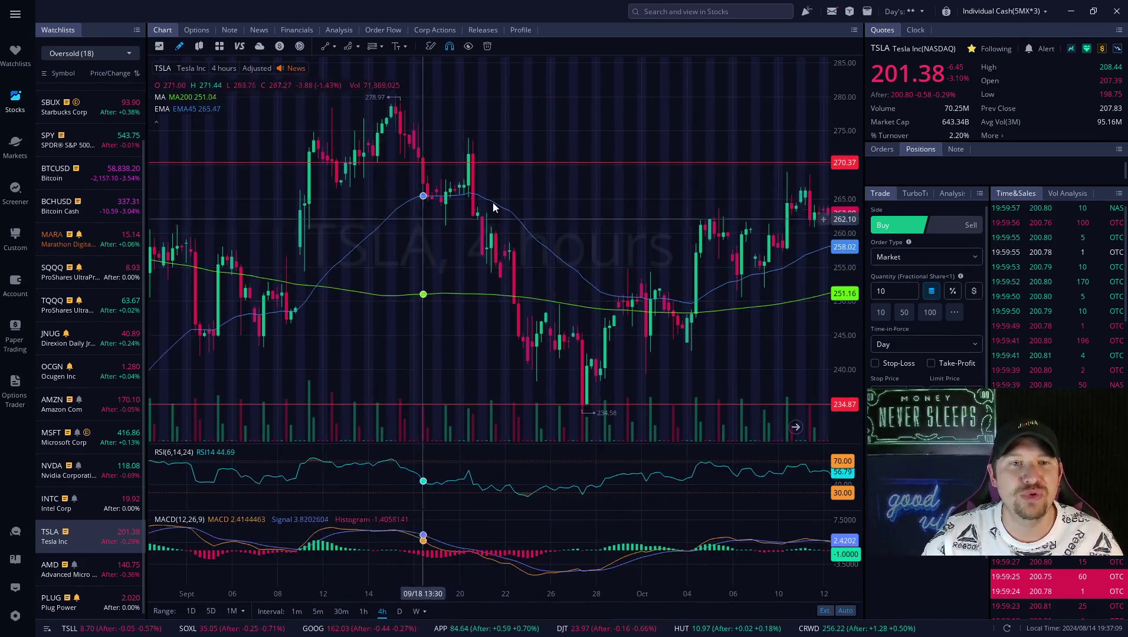
scroll(489, 208, "right", 2)
scroll(413, 193, "right", 3)
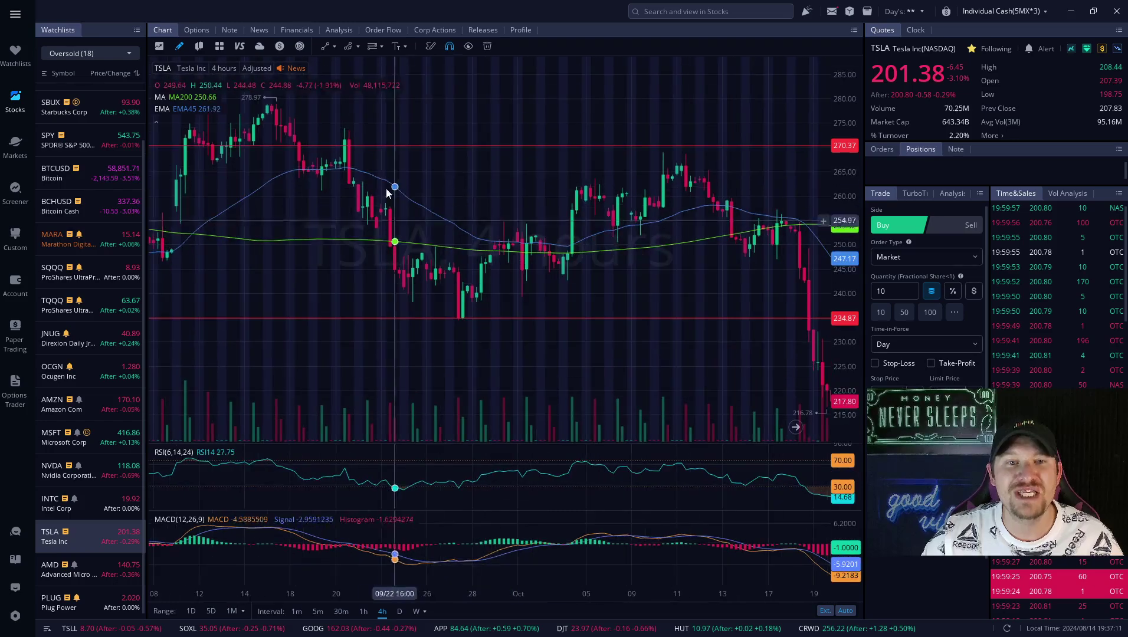
scroll(497, 187, "left", 3)
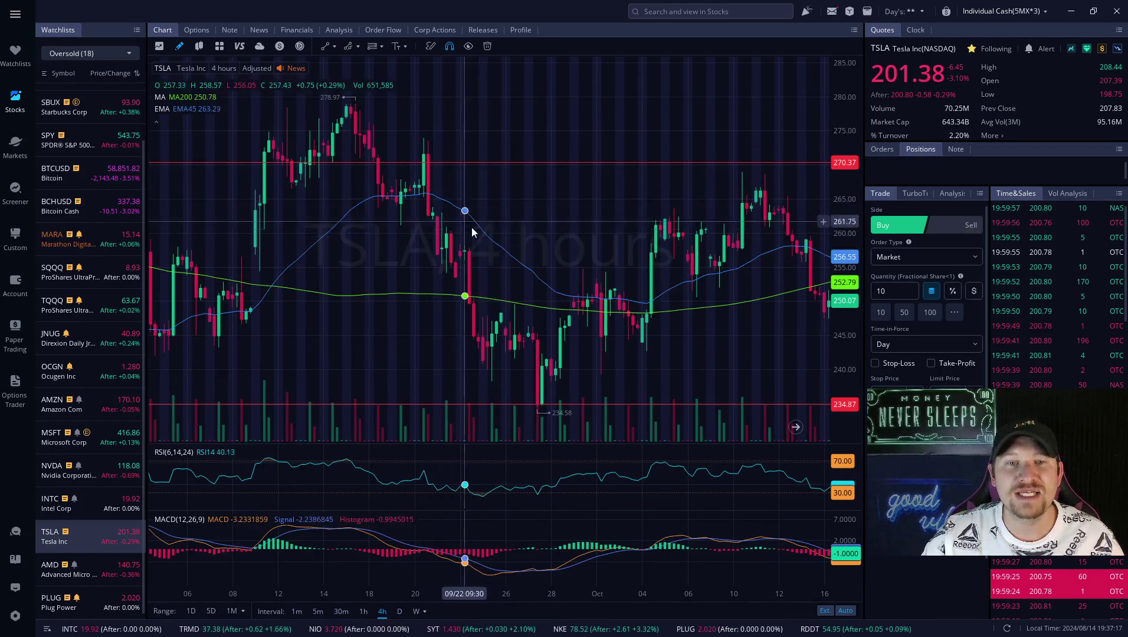
scroll(507, 260, "right", 2)
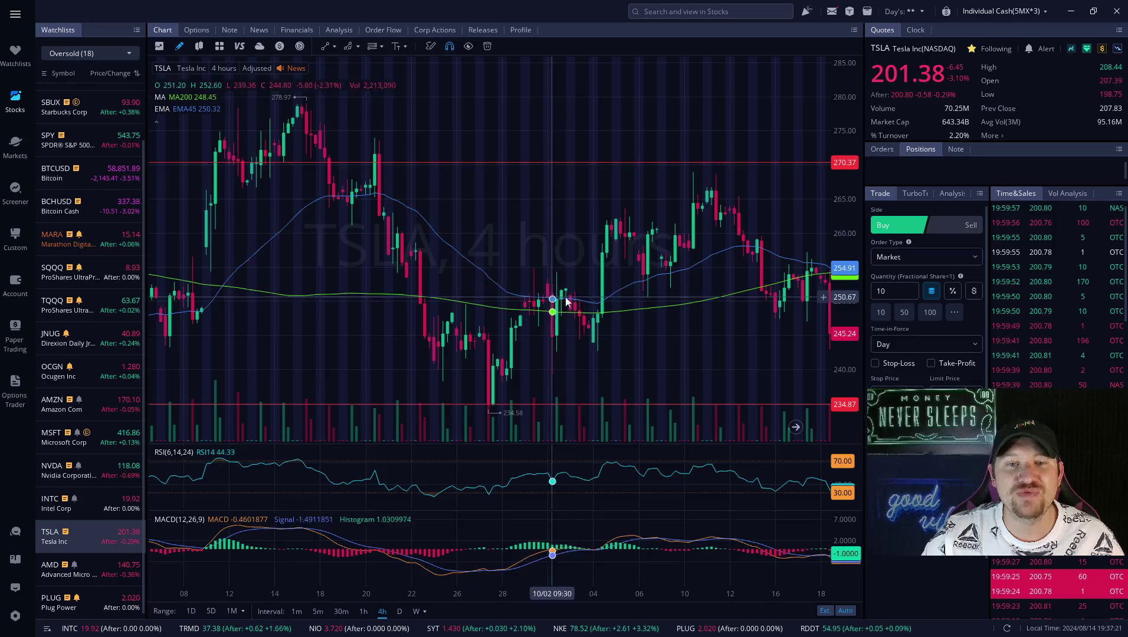
scroll(596, 337, "right", 2)
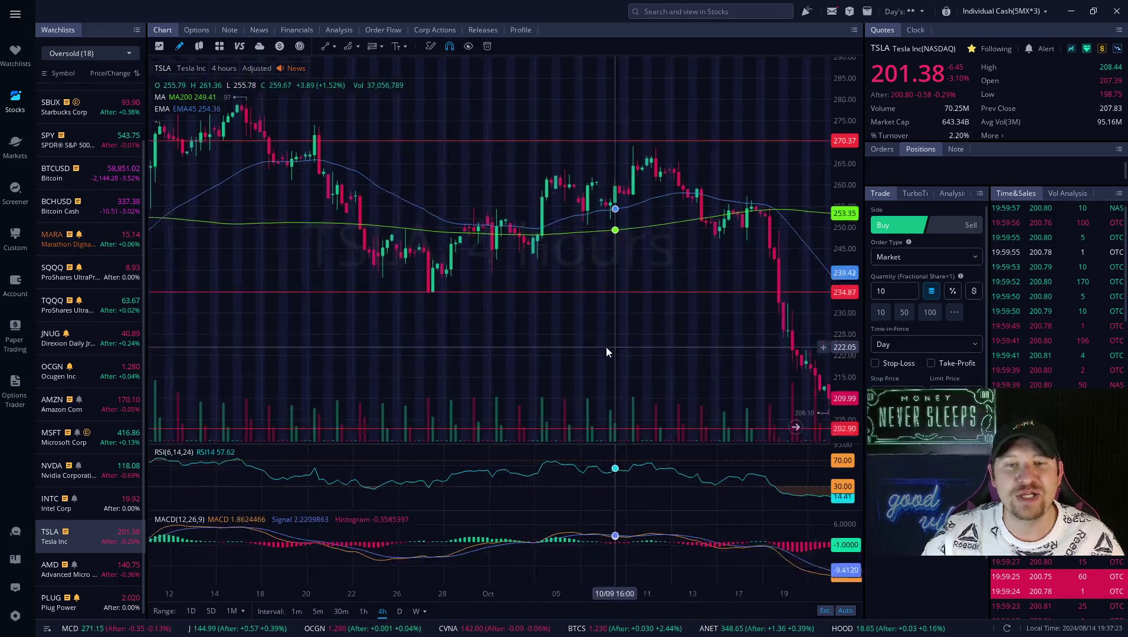
scroll(606, 352, "right", 2)
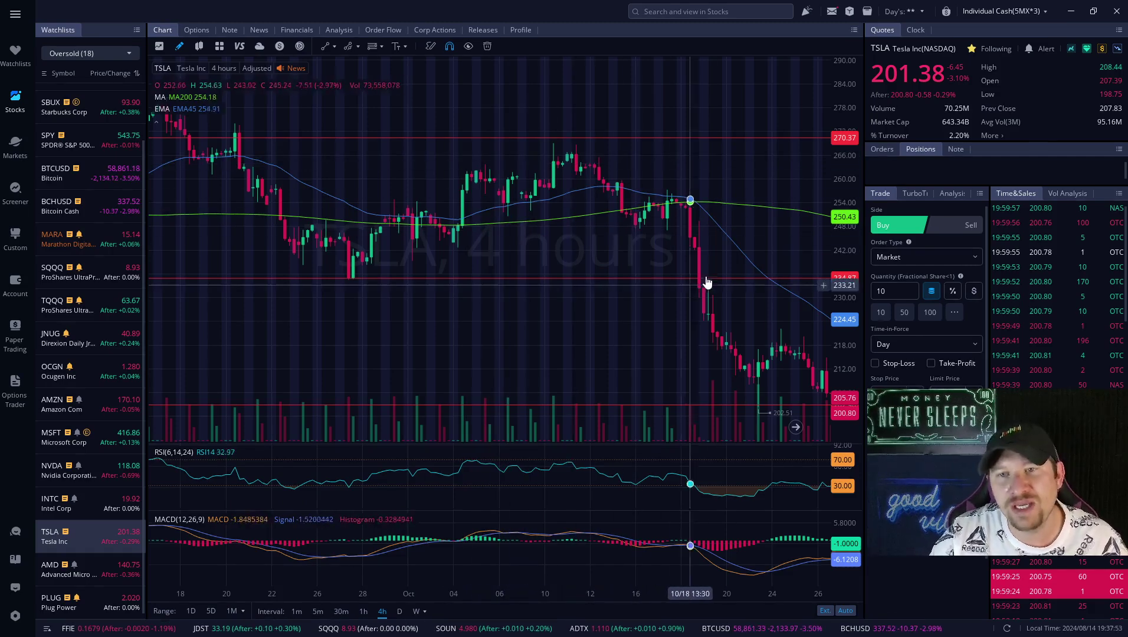
Step: Pan into late October and early November, showing the 193.75 low and rebound toward 225
scroll(696, 218, "down", 5)
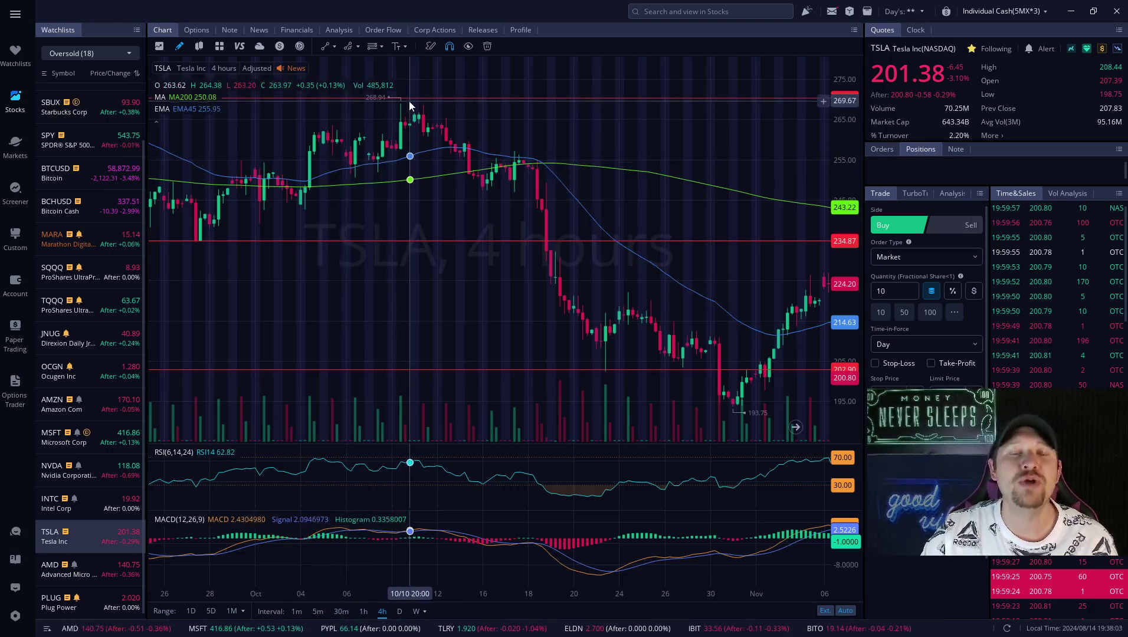
left_click_drag(597, 128, 570, 128)
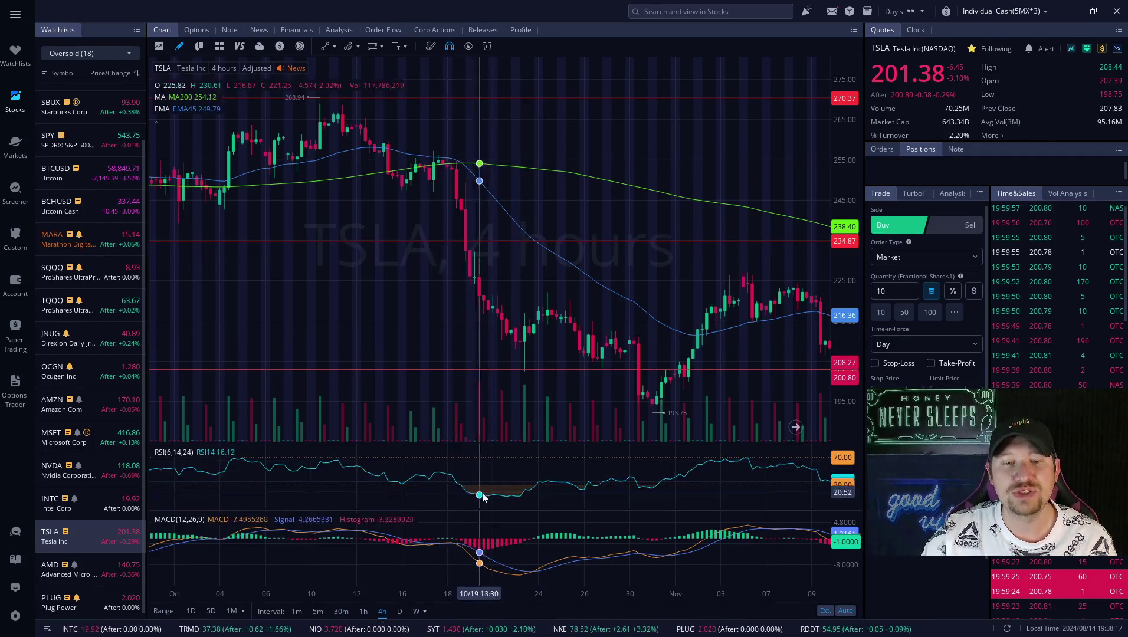
Step: Shift the TSLA 4-hour chart toward later dates and adjust the zoom
left_click_drag(453, 359, 382, 344)
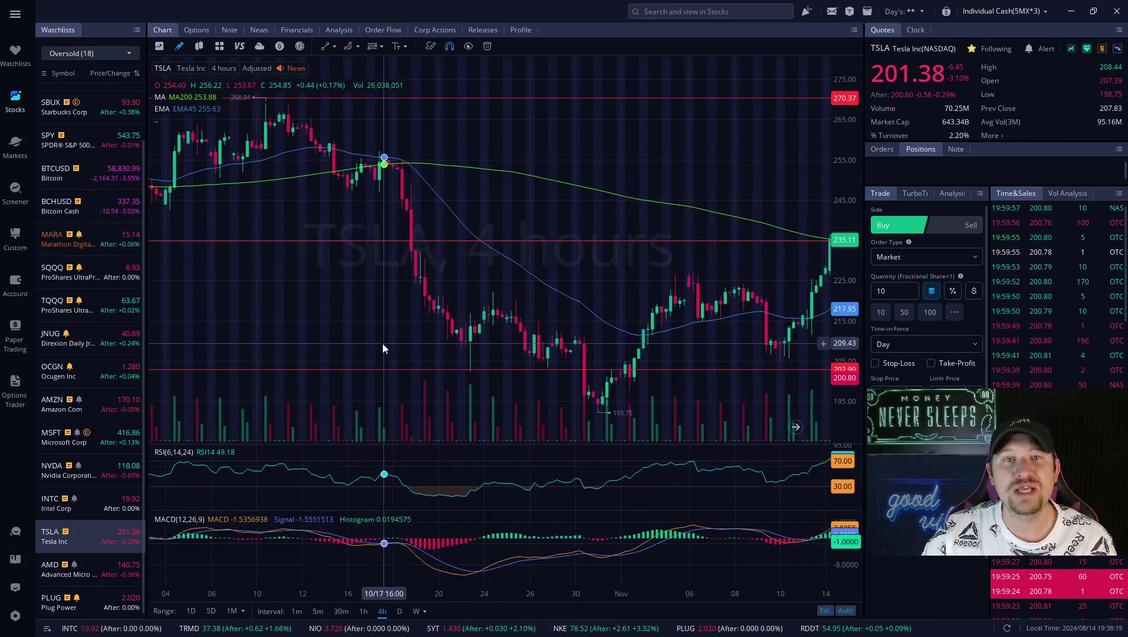
left_click_drag(373, 192, 318, 173)
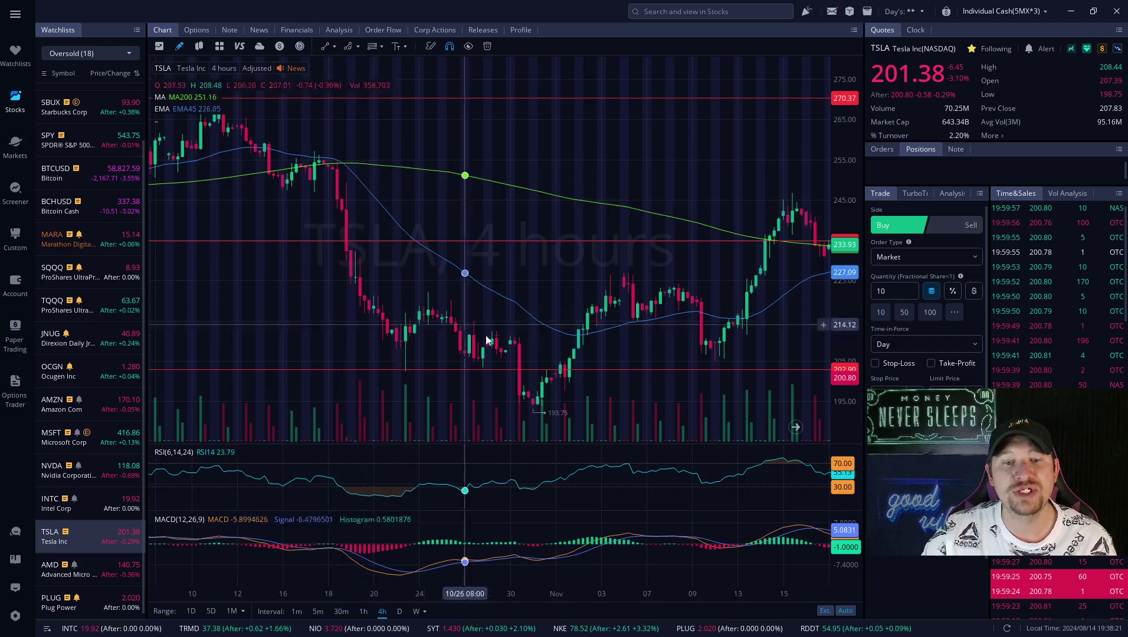
left_click_drag(535, 279, 521, 279)
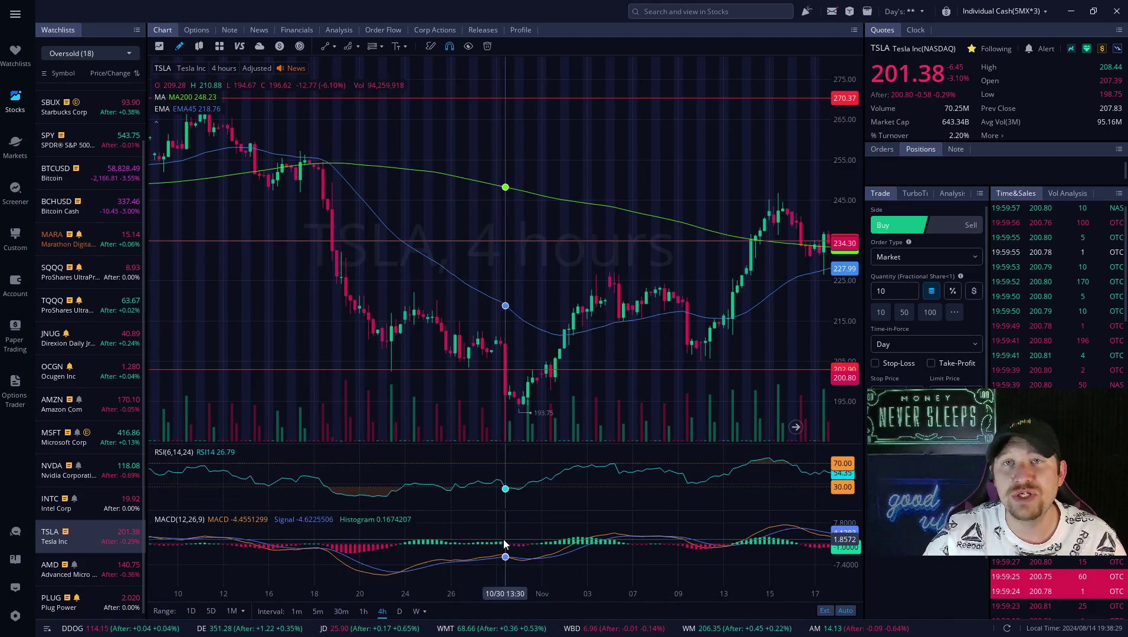
scroll(591, 258, "down", 2)
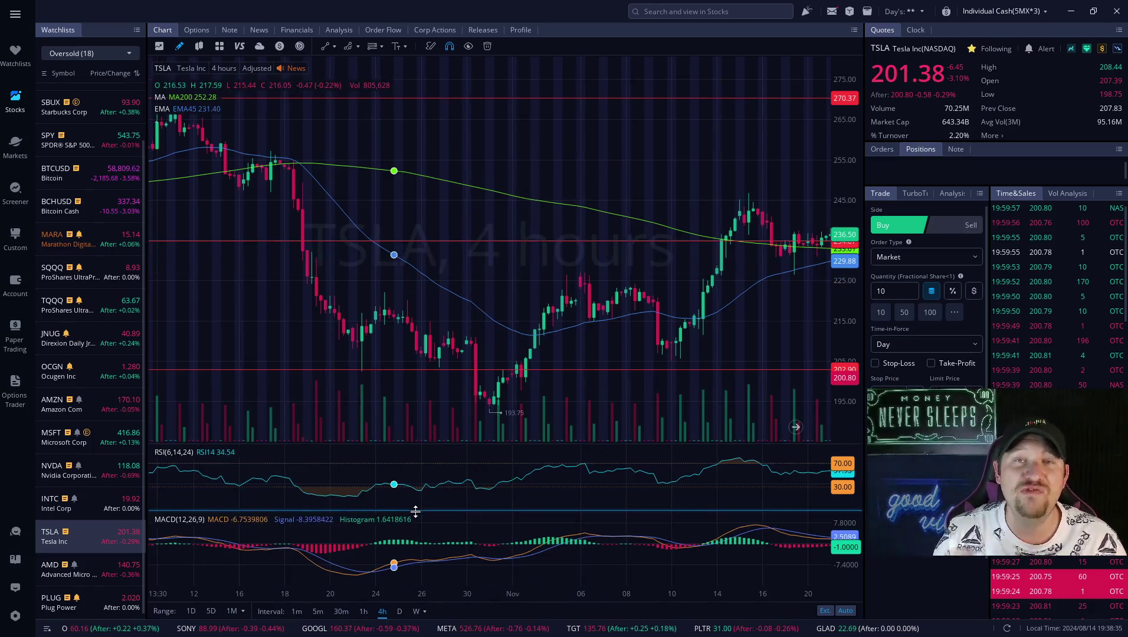
scroll(575, 163, "down", 3)
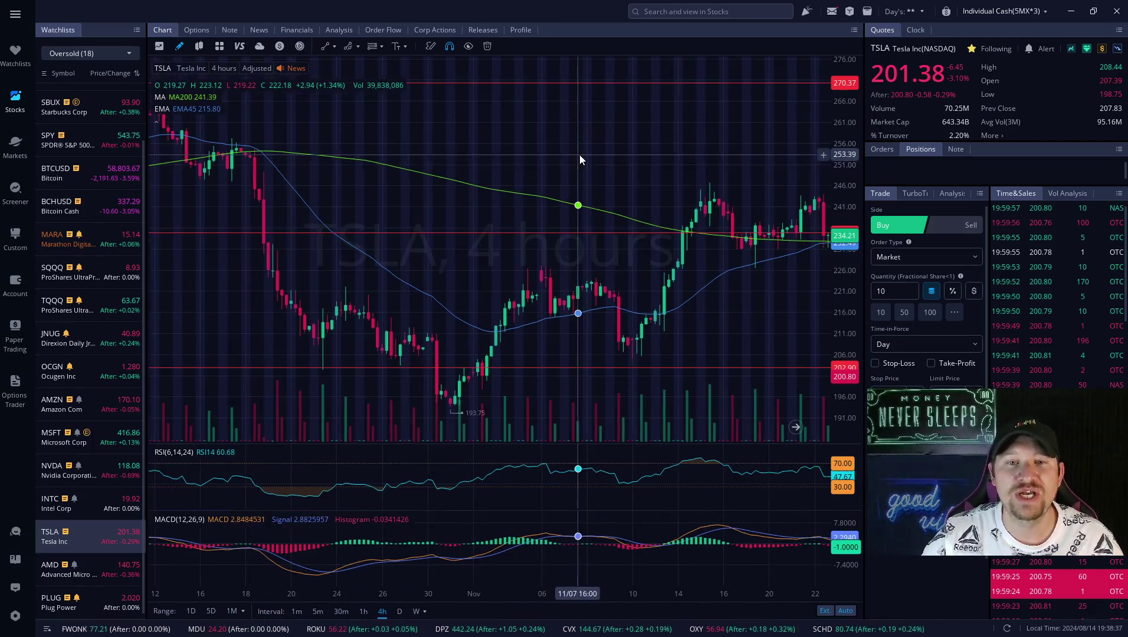
scroll(577, 146, "down", 1)
left_click_drag(575, 150, 597, 150)
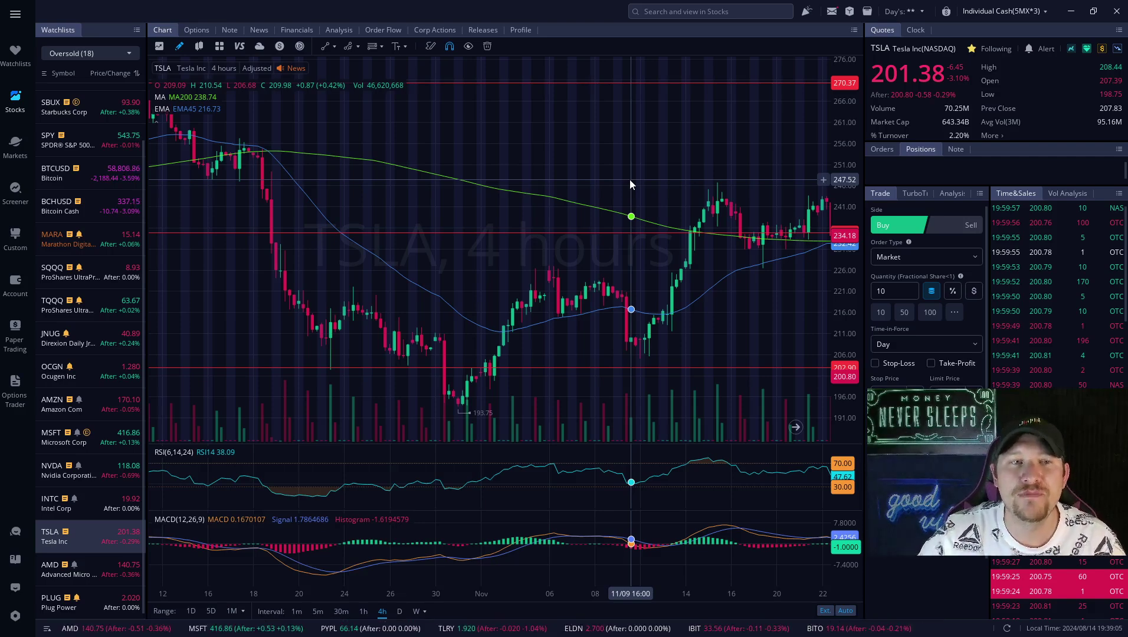
Step: Pan through late November and December into early January 2024, past the 265.13 peak
left_click_drag(696, 173, 468, 170)
left_click_drag(615, 280, 511, 320)
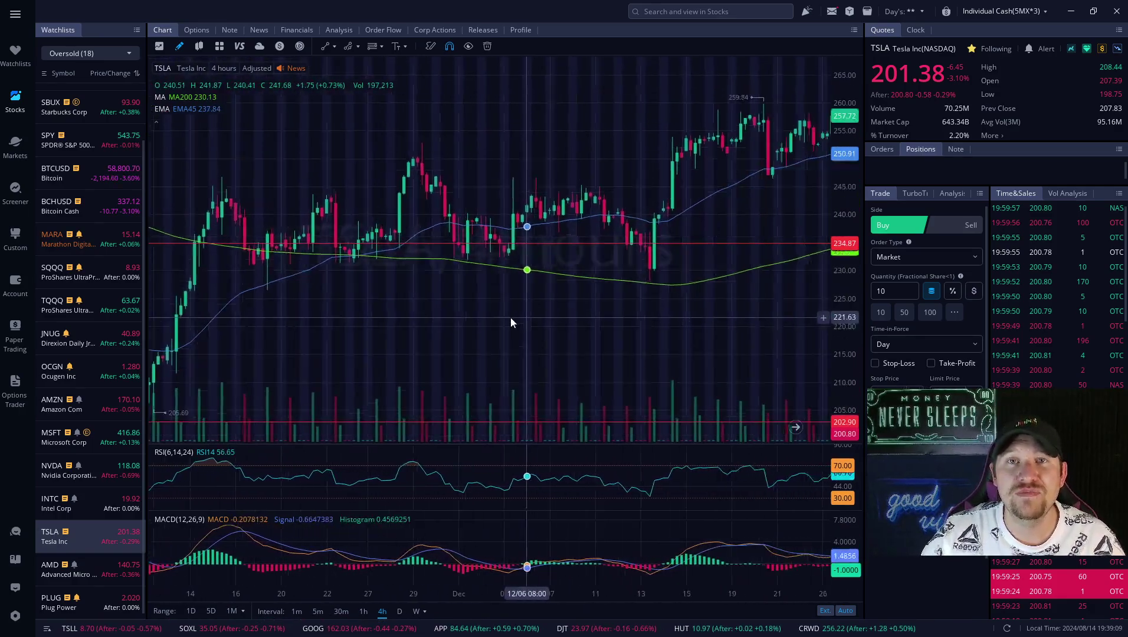
left_click_drag(690, 360, 584, 359)
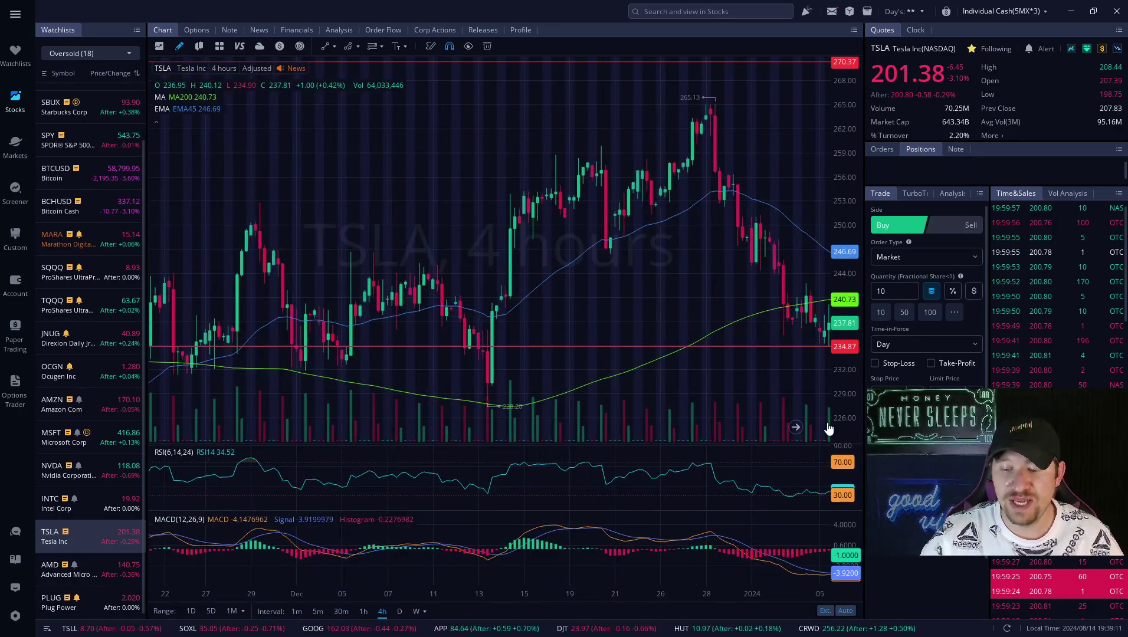